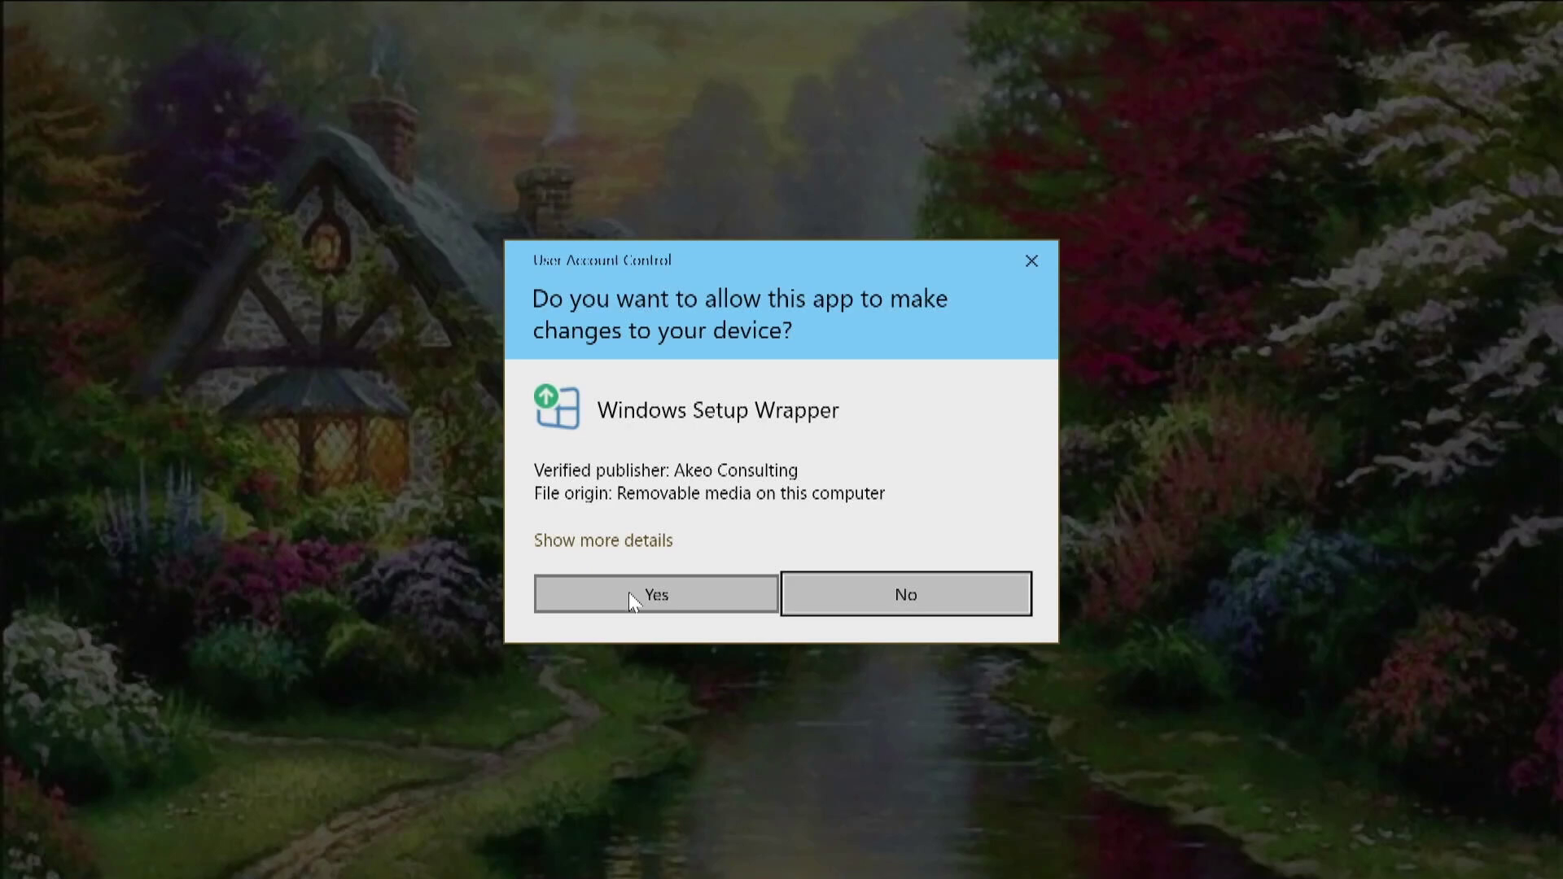
Step: Allow Windows Setup Wrapper to make changes, then bring up the Start menu
{"action": "left_click", "coordinate": [629, 592]}
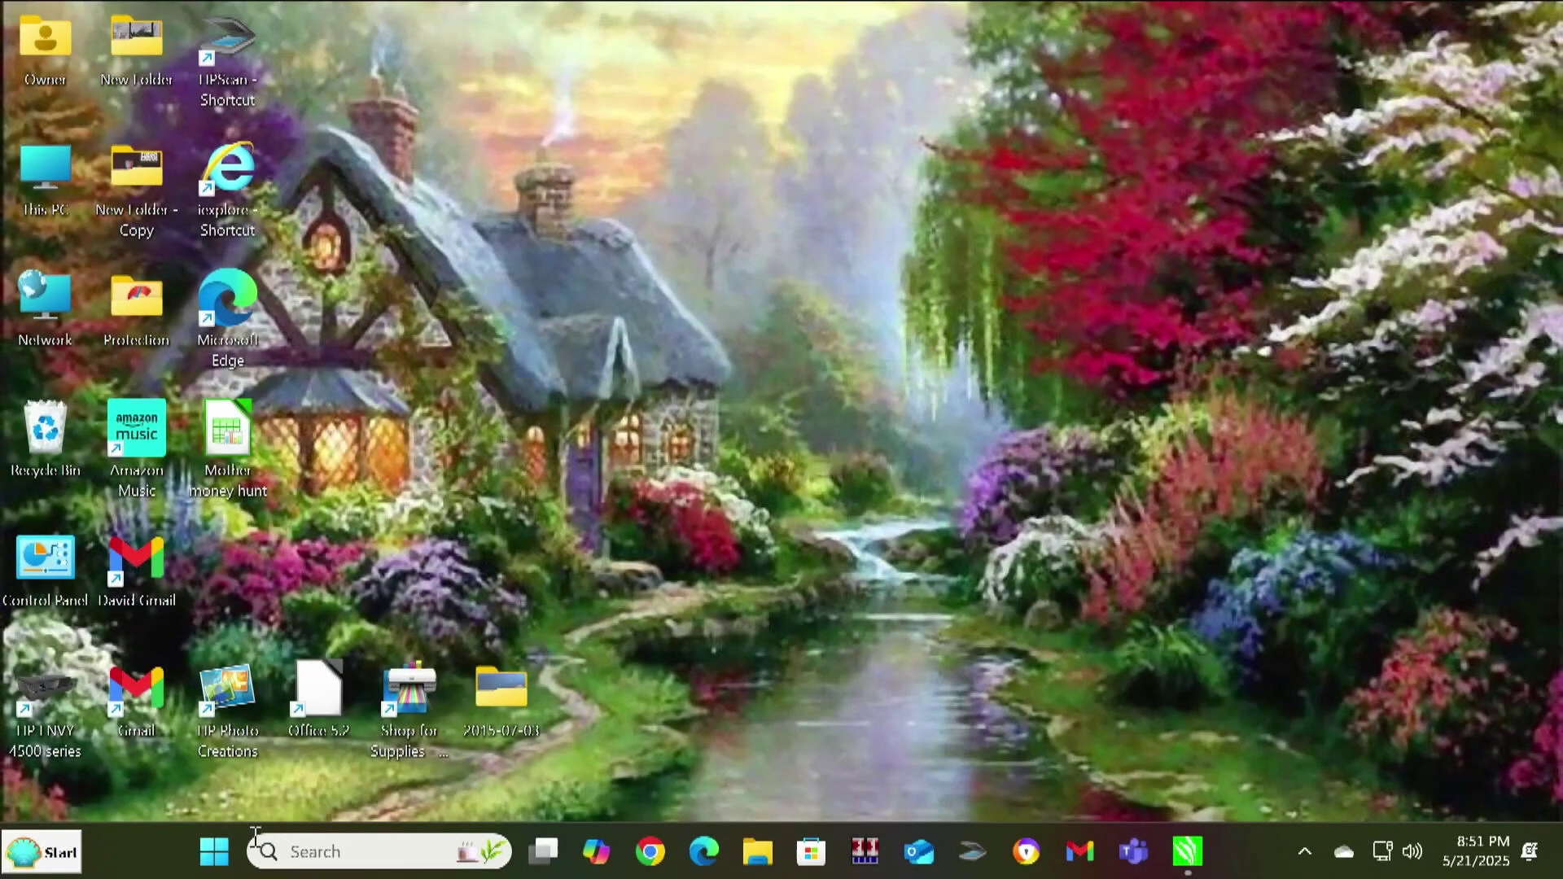
{"action": "left_click", "coordinate": [215, 852]}
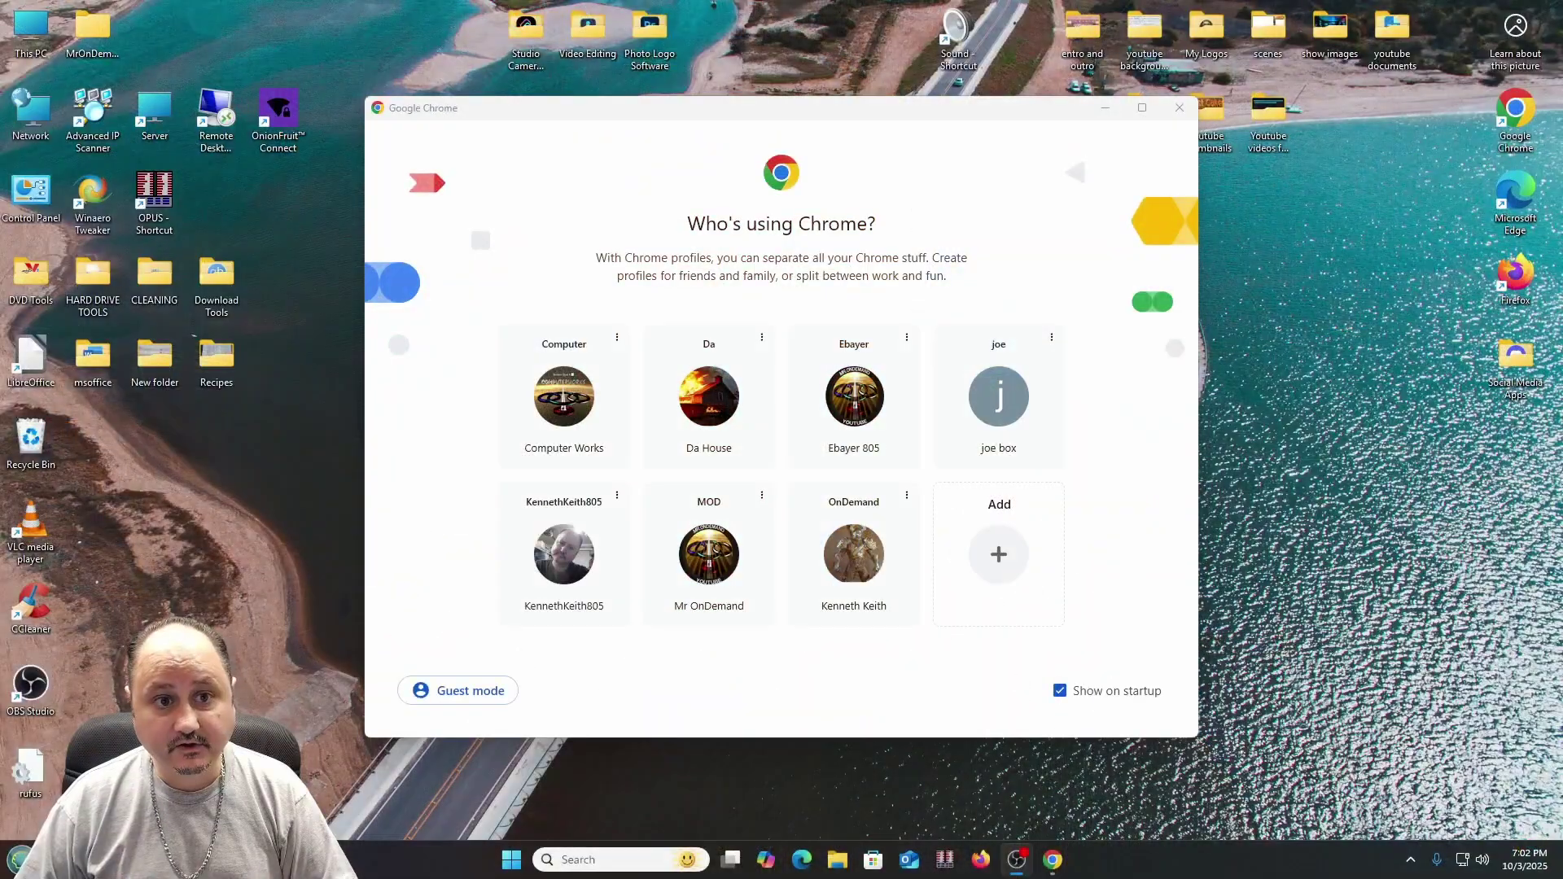
Step: Open This PC's Properties and scroll to Windows specifications showing Windows 11 Pro 24H2
{"action": "right_click", "coordinate": [24, 25]}
{"action": "left_click", "coordinate": [84, 217]}
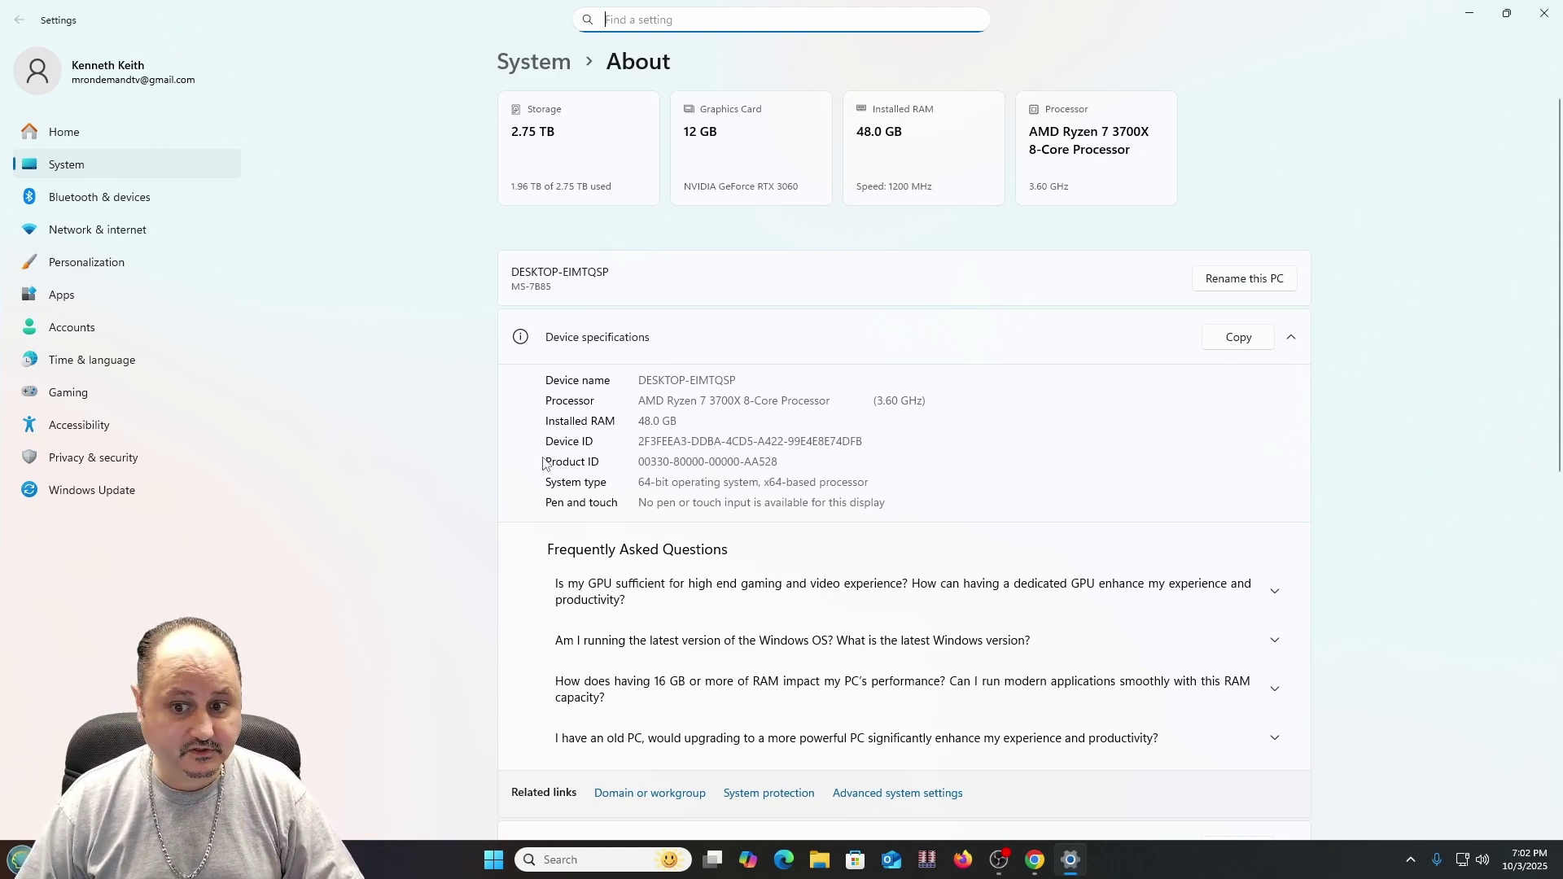
{"action": "scroll", "coordinate": [954, 498], "scroll_direction": "down", "scroll_amount": 5}
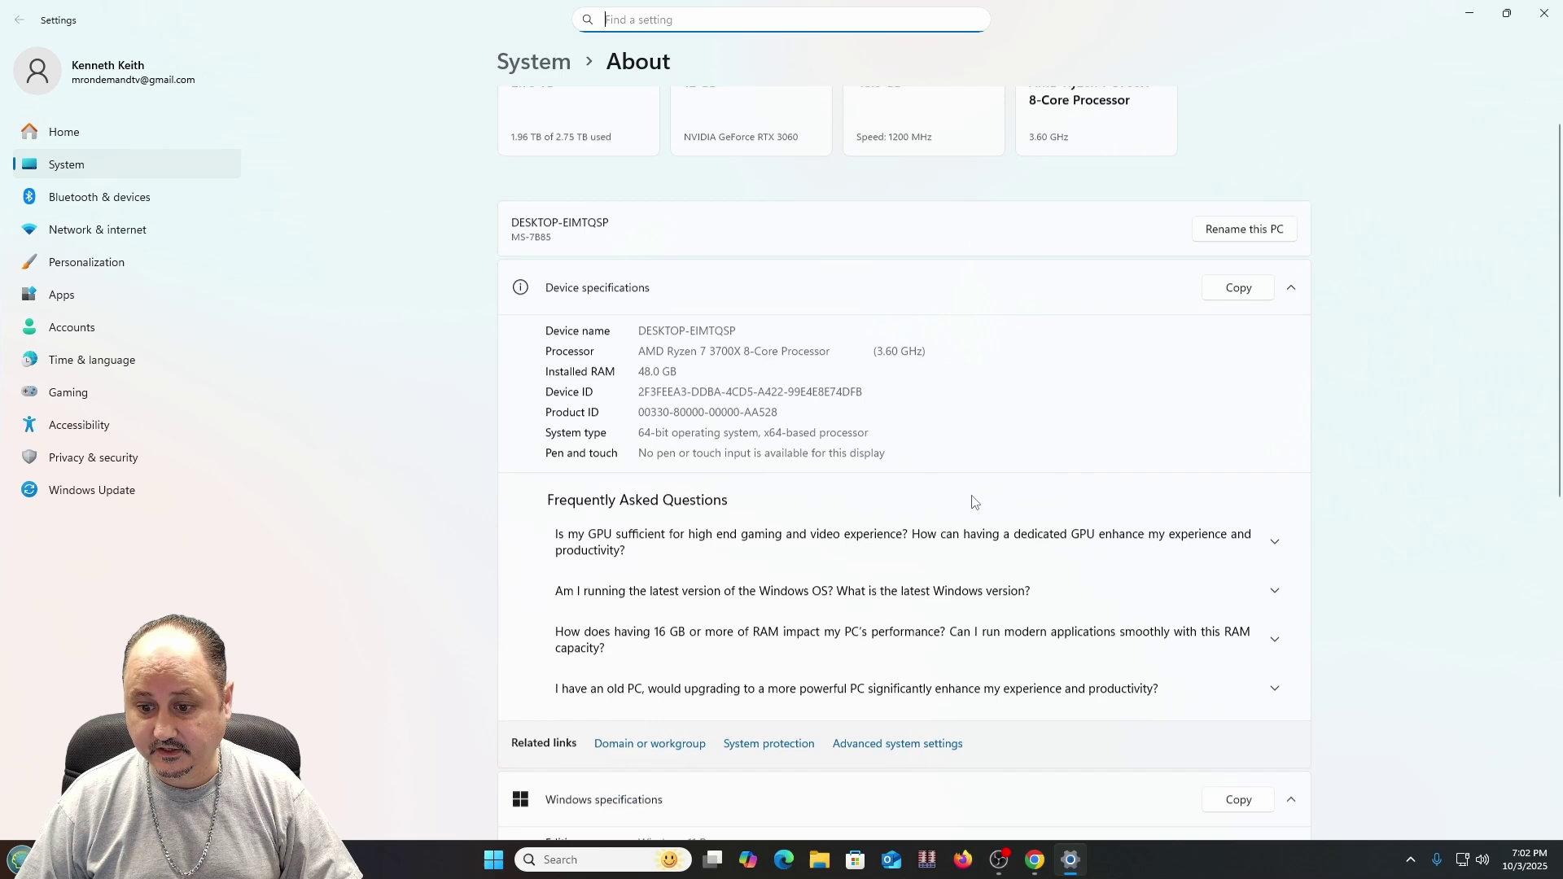
{"action": "left_click", "coordinate": [678, 464]}
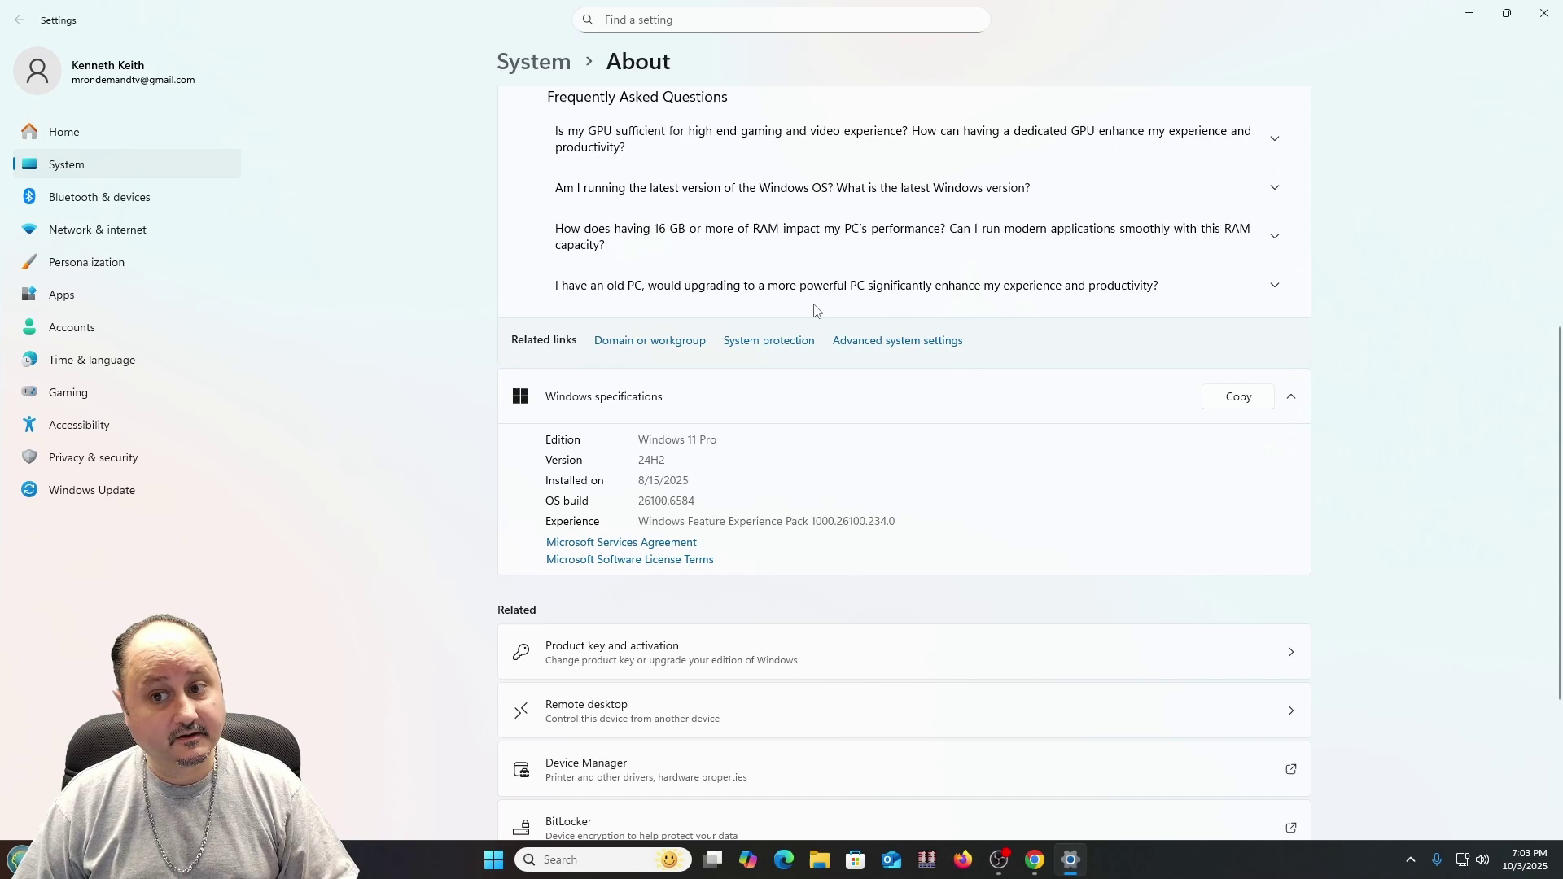
Step: Close Settings, open Chrome, search 'windows 11 iso download' and reach Microsoft's Disk Image (ISO) section
{"action": "left_click", "coordinate": [1550, 11]}
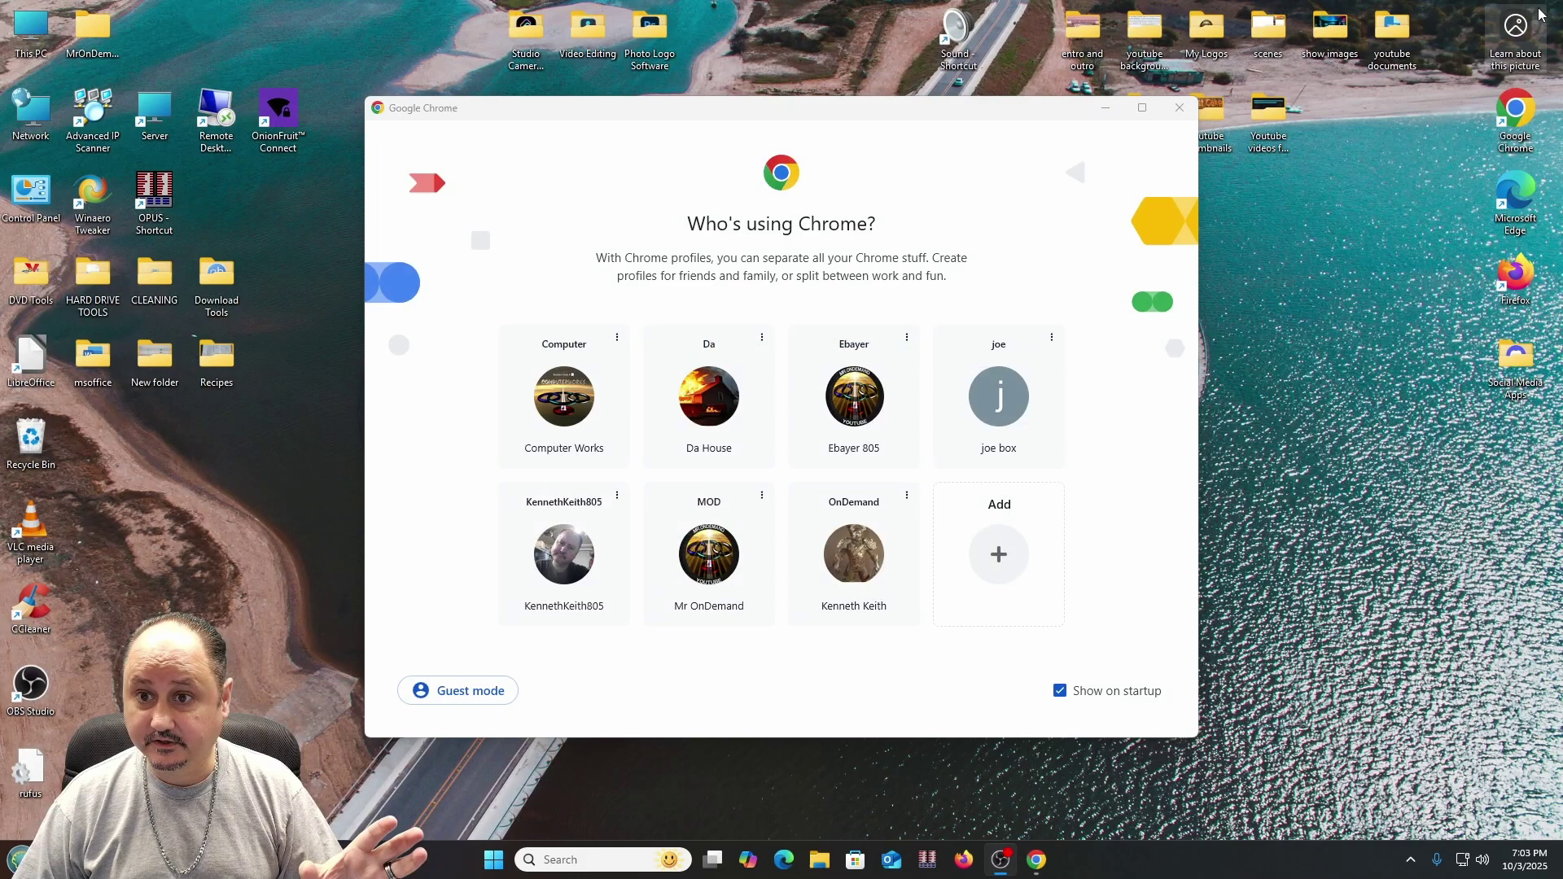
{"action": "left_click", "coordinate": [740, 581]}
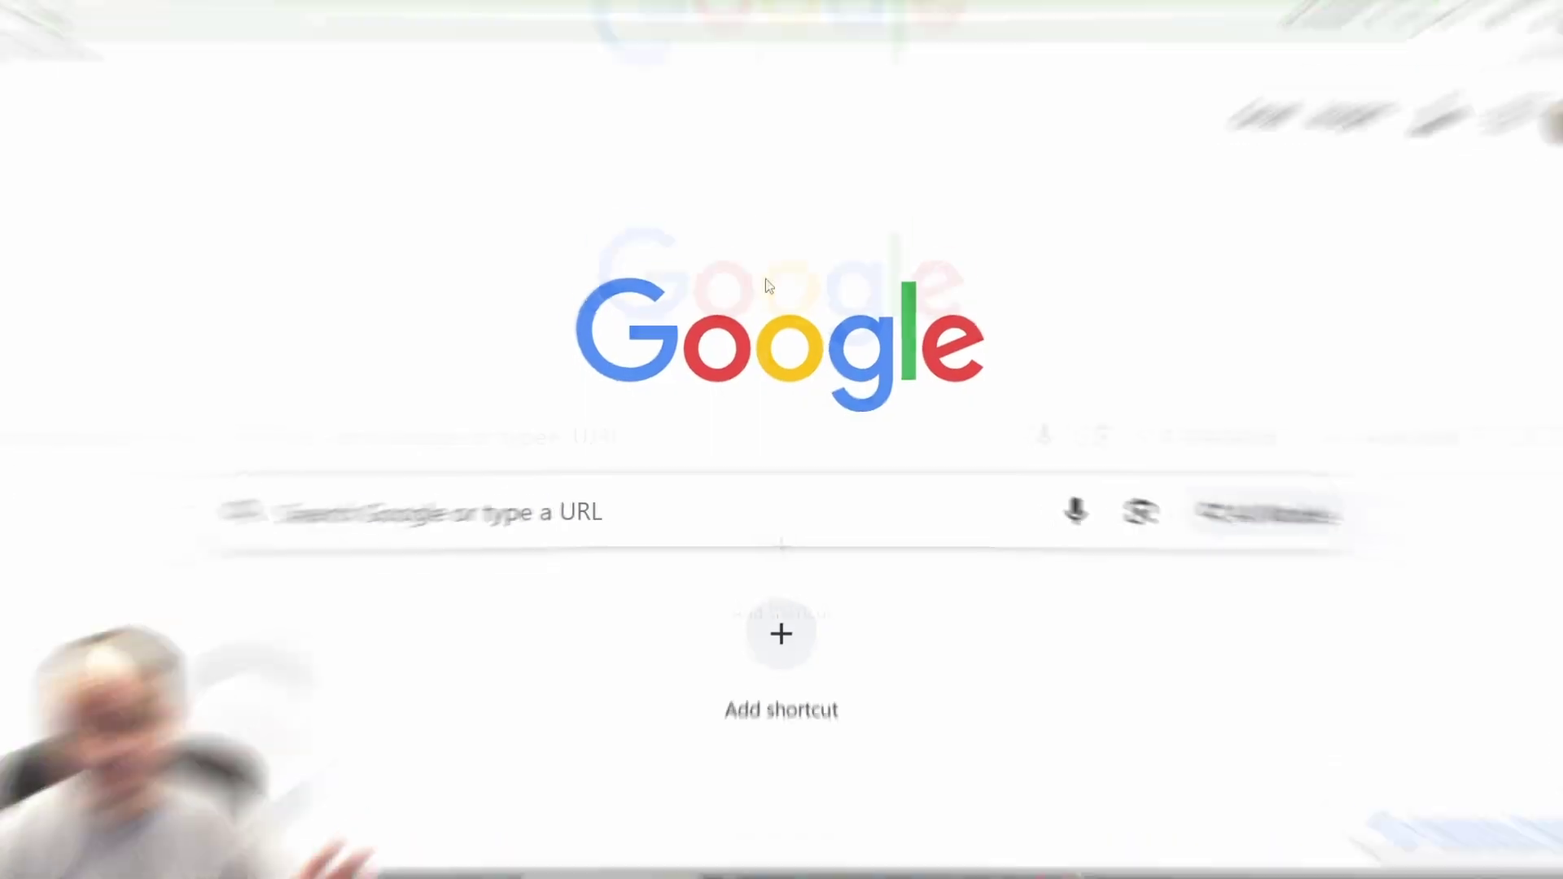
{"action": "left_click", "coordinate": [589, 314]}
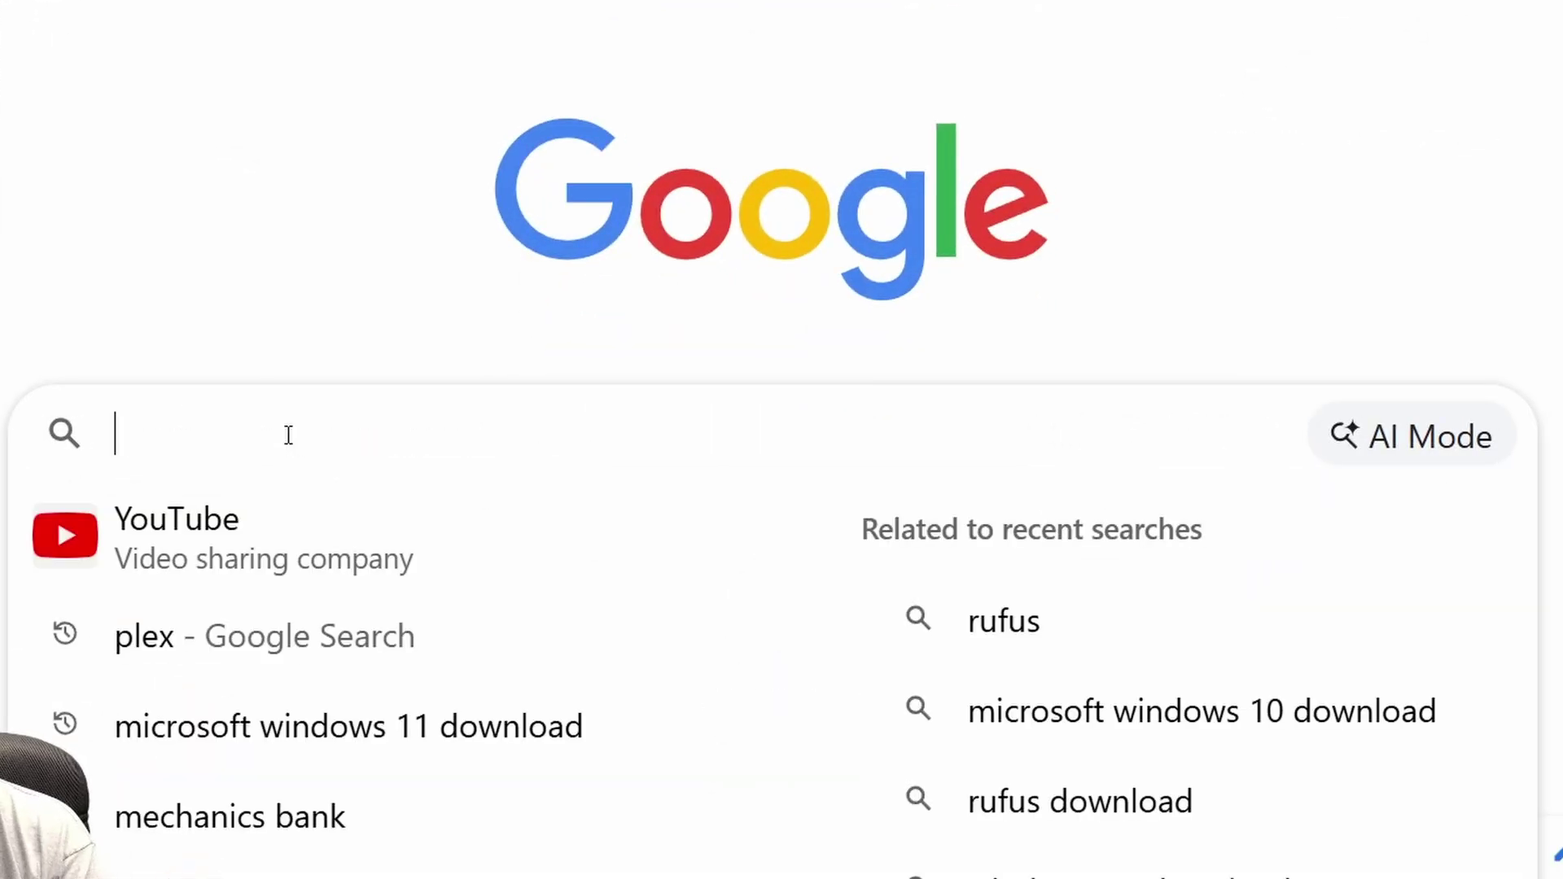
{"action": "type", "text": "windows 11"}
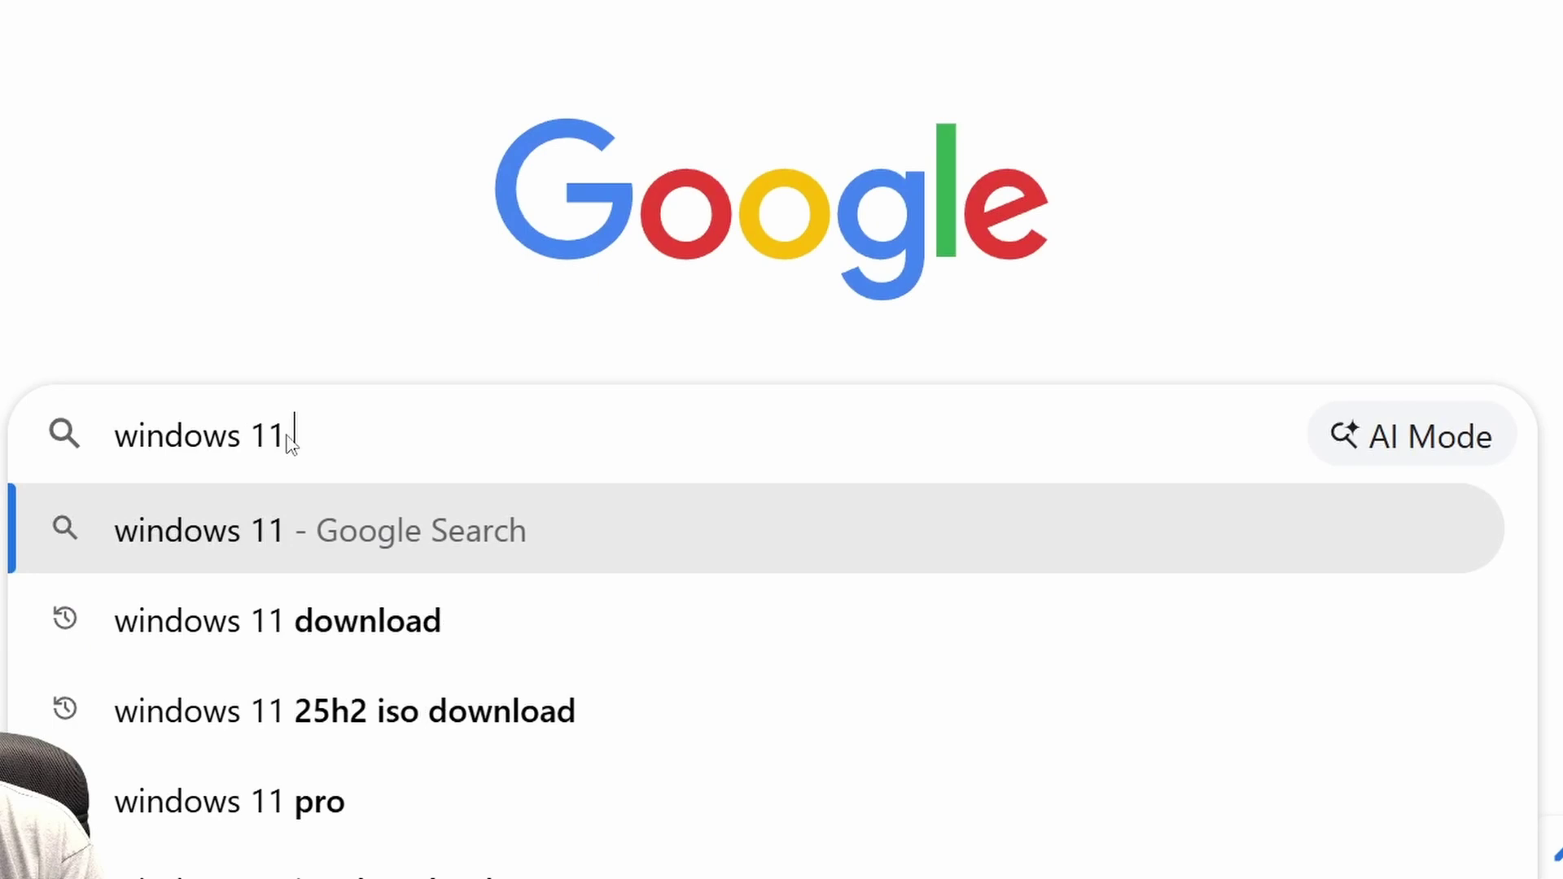
{"action": "type", "text": " iso down"}
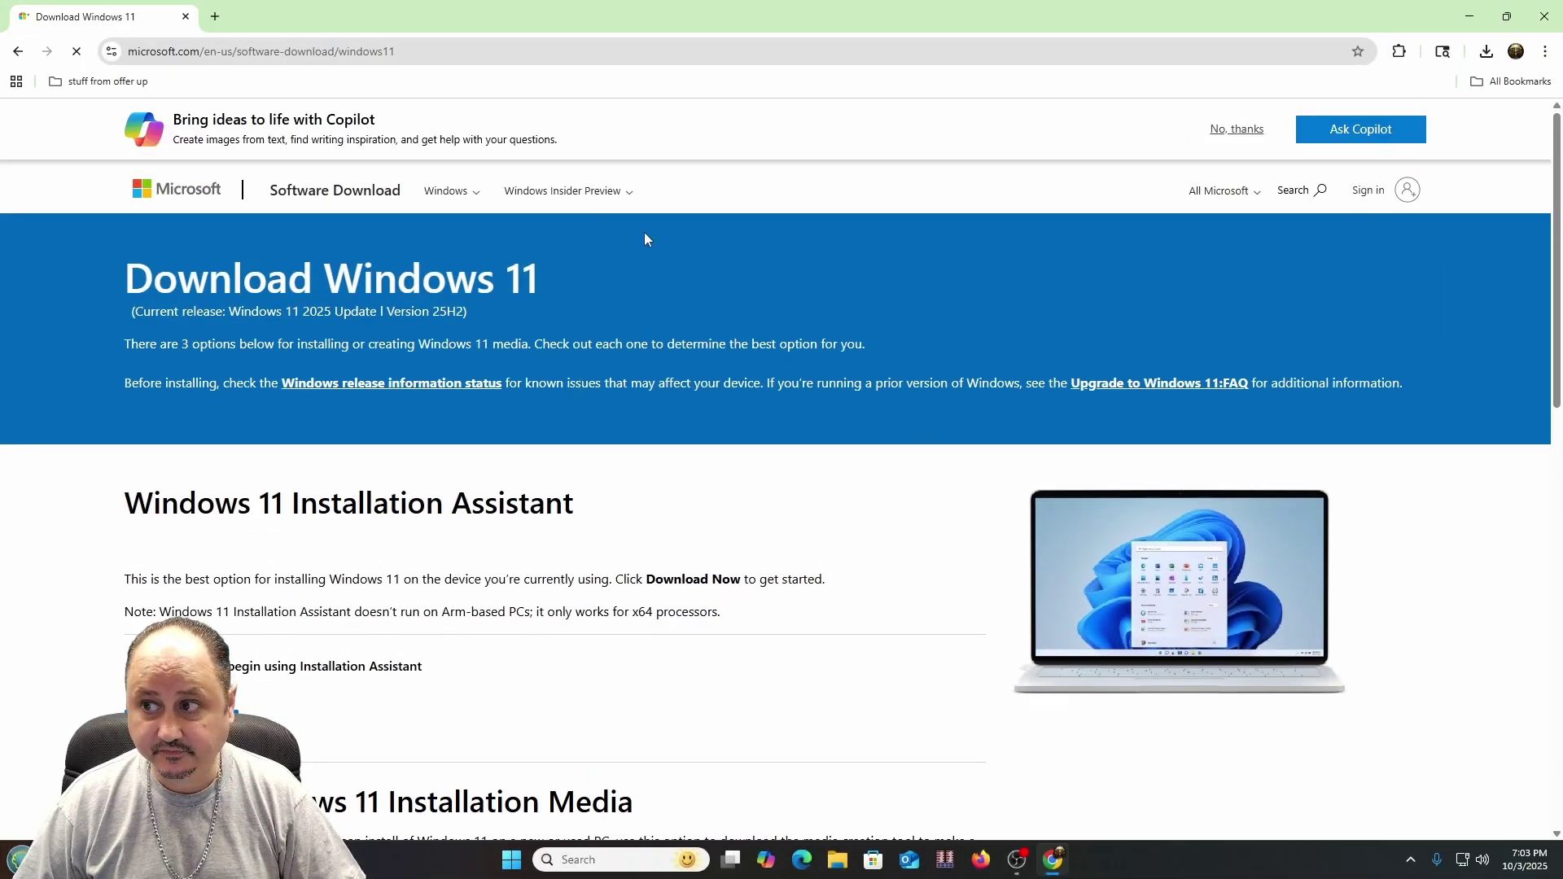
{"action": "scroll", "coordinate": [164, 479], "scroll_direction": "down", "scroll_amount": 5}
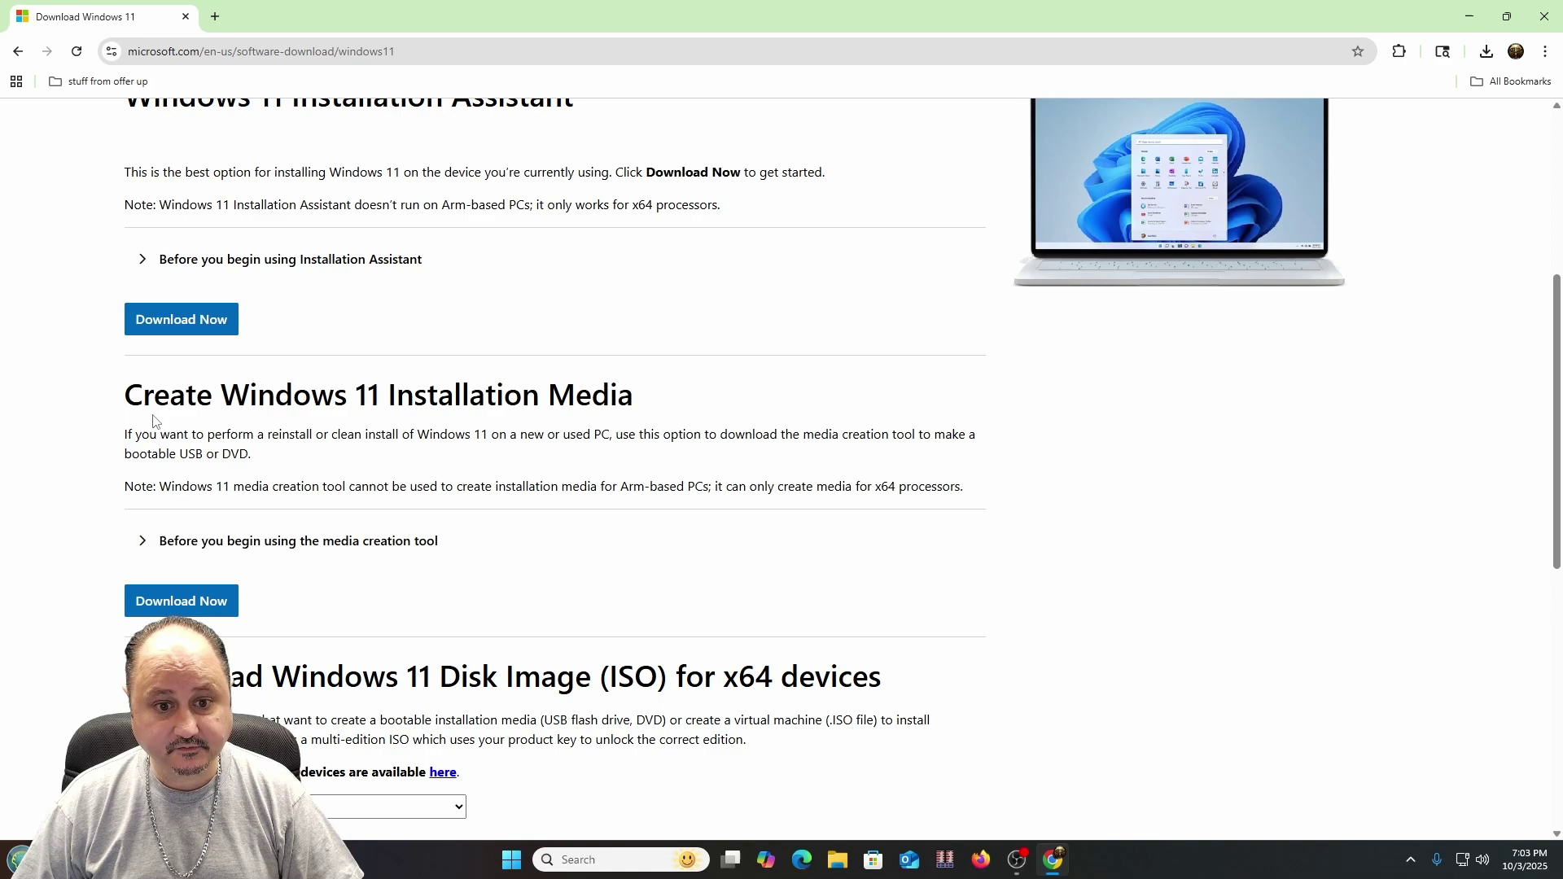
{"action": "scroll", "coordinate": [423, 515], "scroll_direction": "down", "scroll_amount": 4}
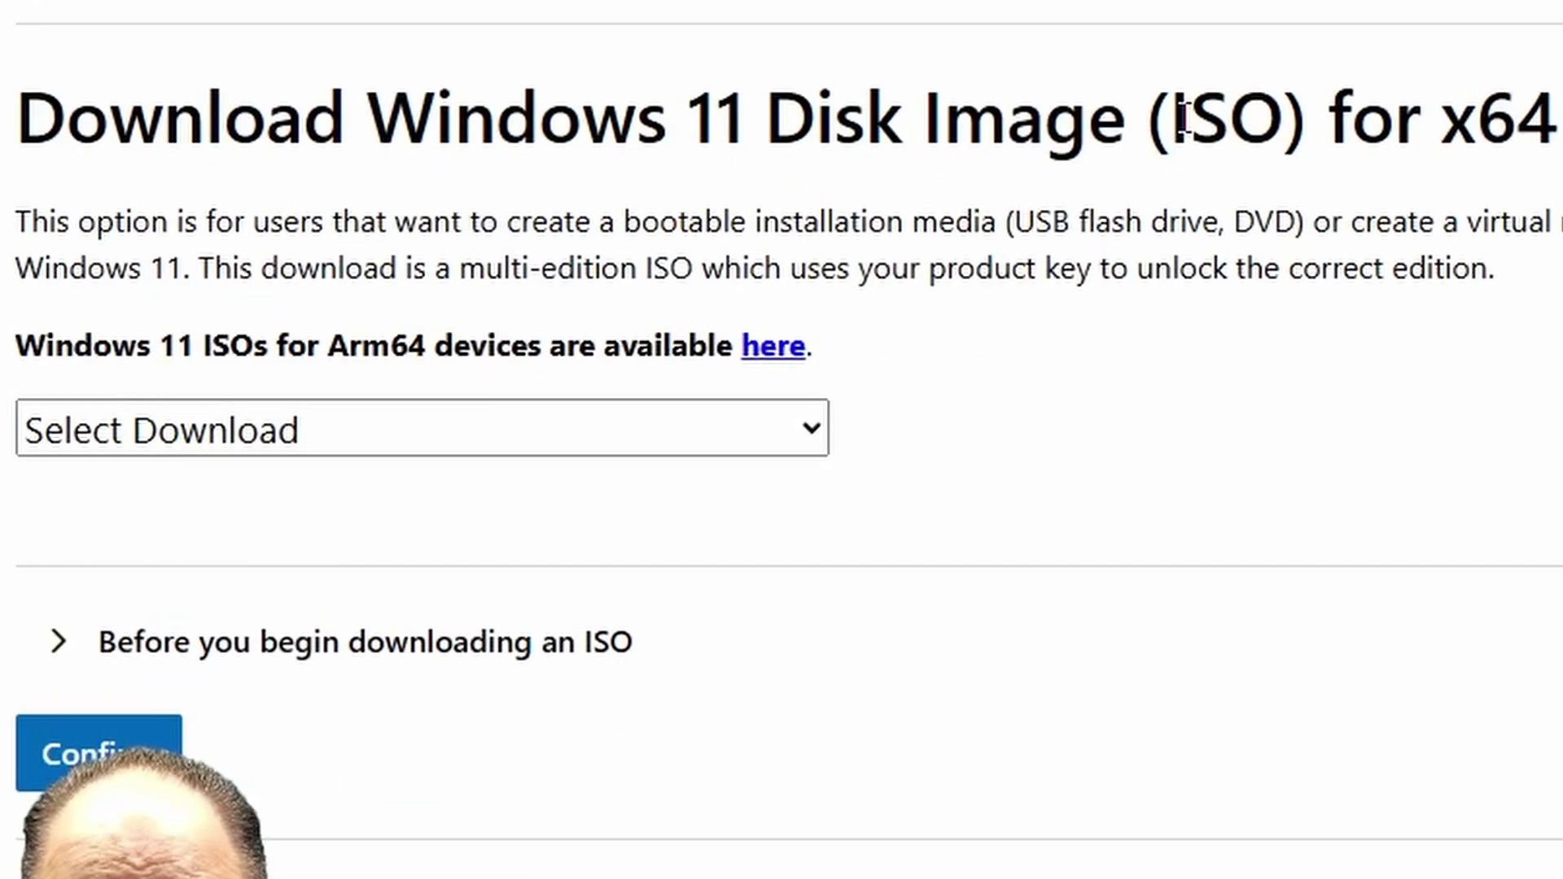
Step: Download the English (United States) 64-bit Windows 11 ISO and check Chrome's download history
{"action": "left_click_drag", "start_coordinate": [605, 350], "coordinate": [648, 345]}
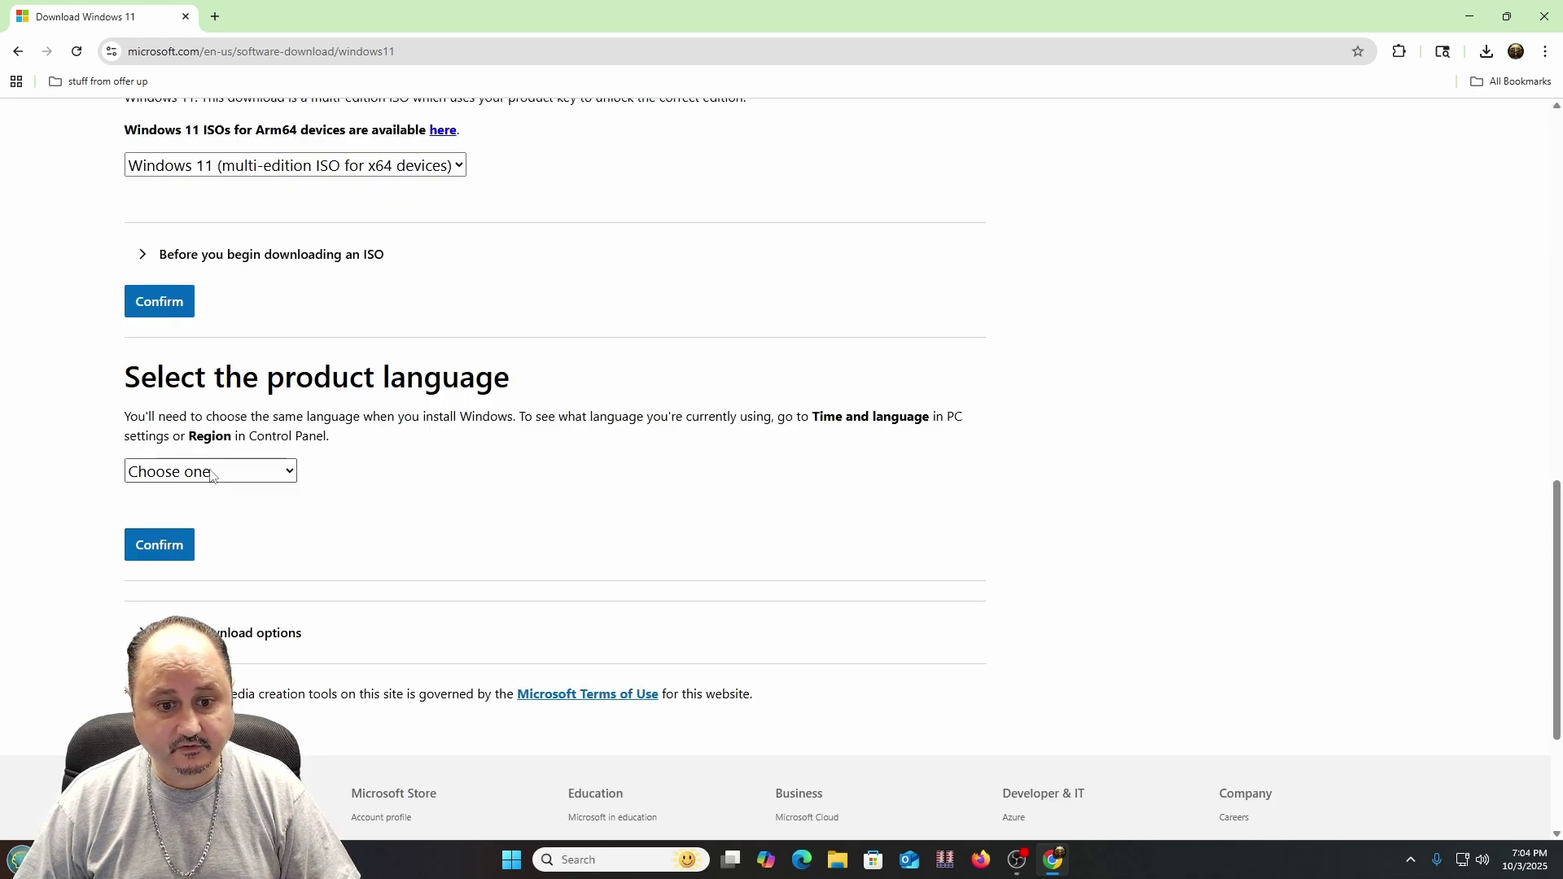
{"action": "left_click", "coordinate": [215, 473]}
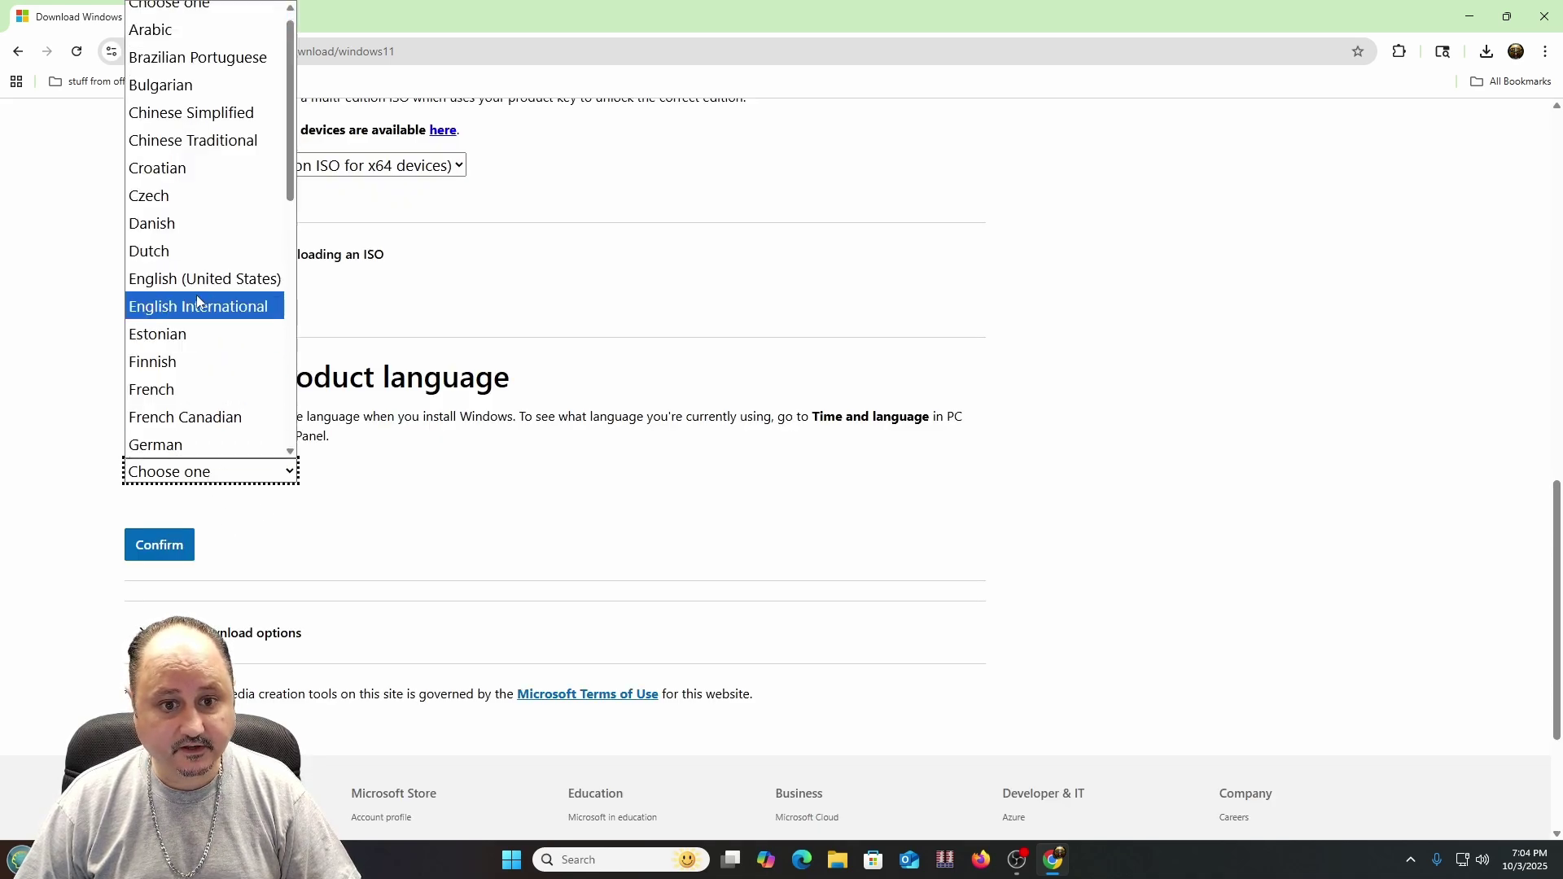
{"action": "left_click", "coordinate": [198, 286]}
{"action": "left_click", "coordinate": [154, 547]}
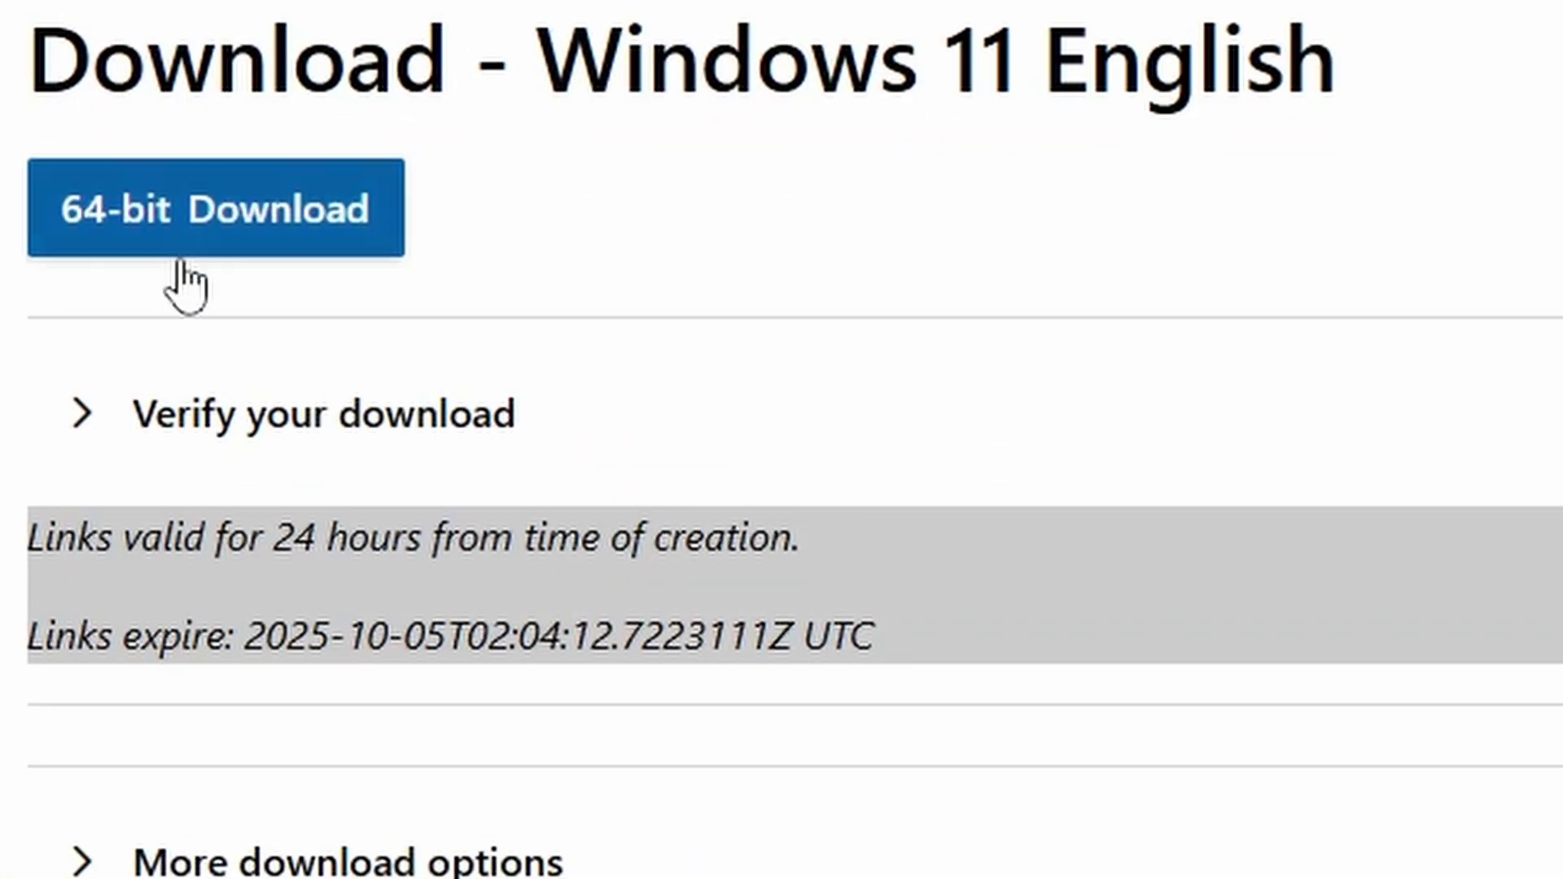
{"action": "left_click", "coordinate": [103, 213]}
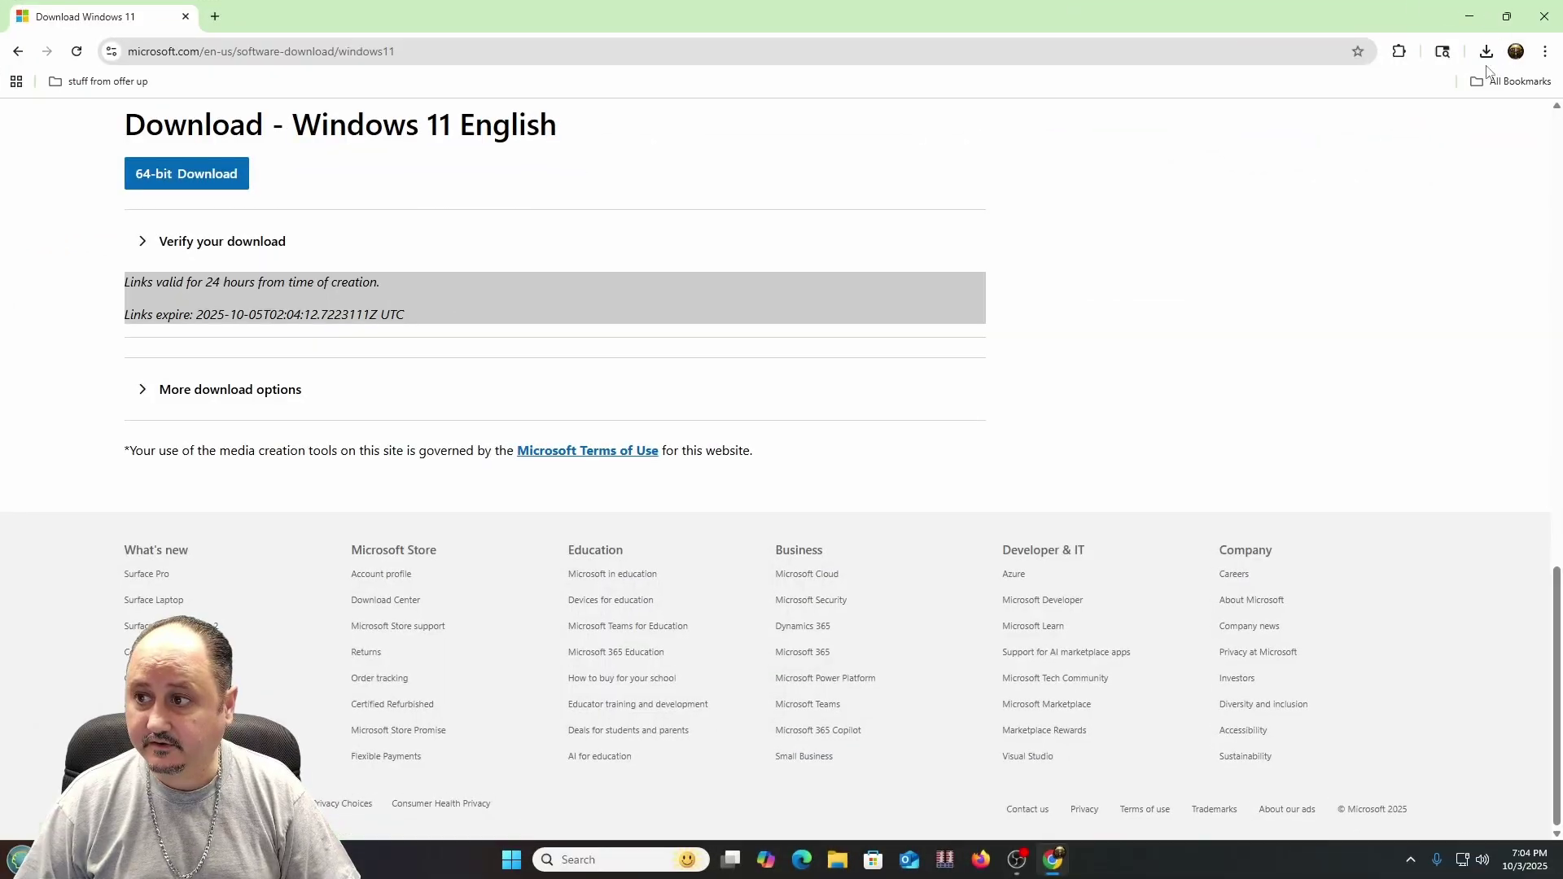
{"action": "left_click", "coordinate": [1487, 51]}
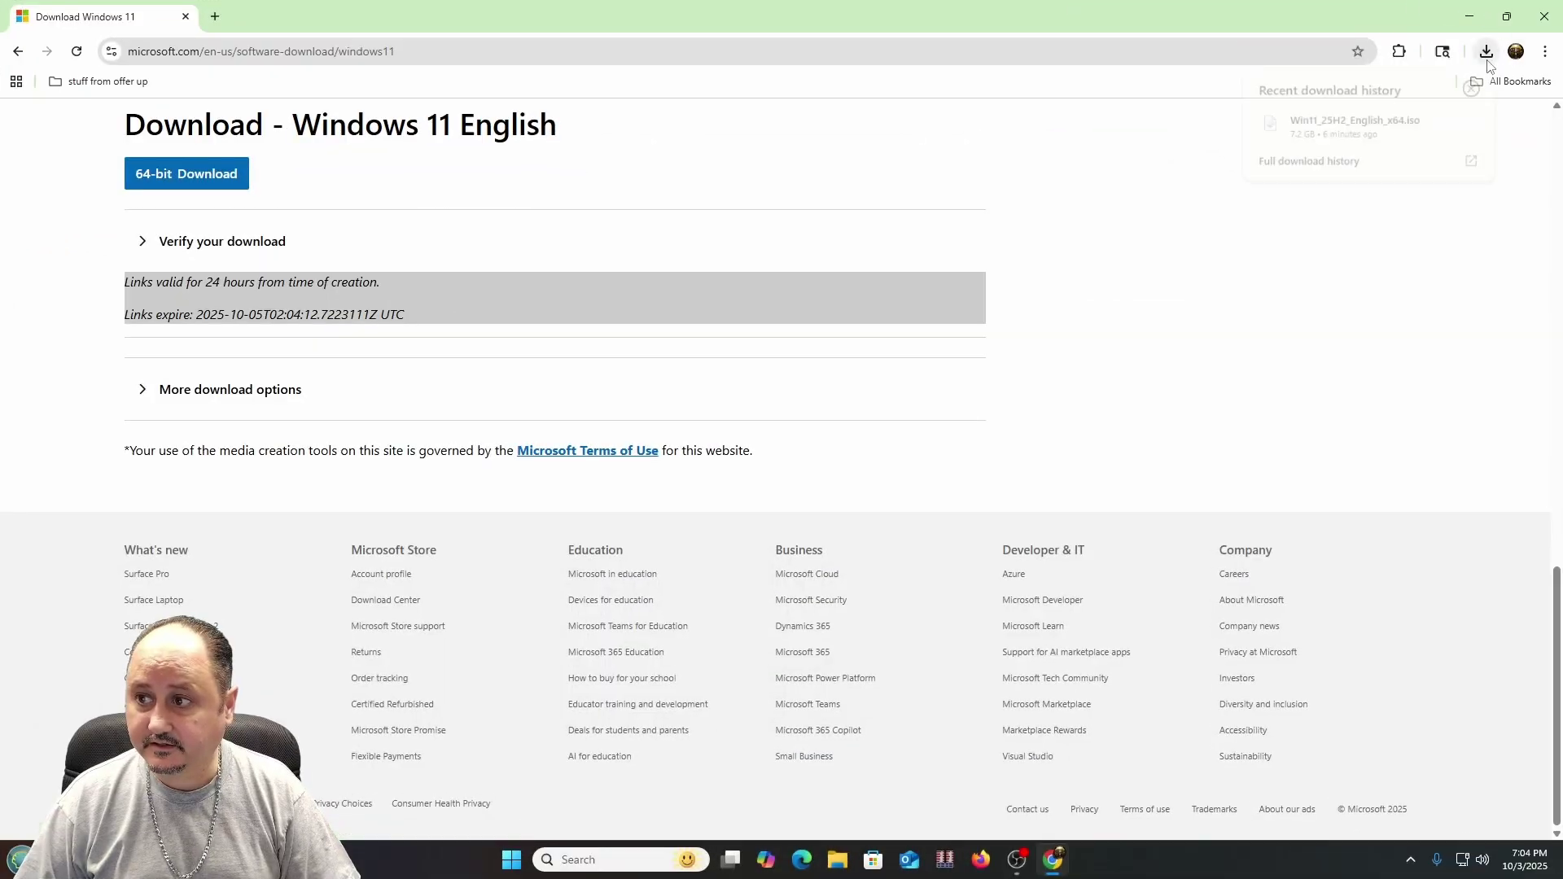
Step: Show Win11_25H2_English_x64 in the Downloads folder, then minimize Chrome and File Explorer
{"action": "left_click", "coordinate": [1441, 123]}
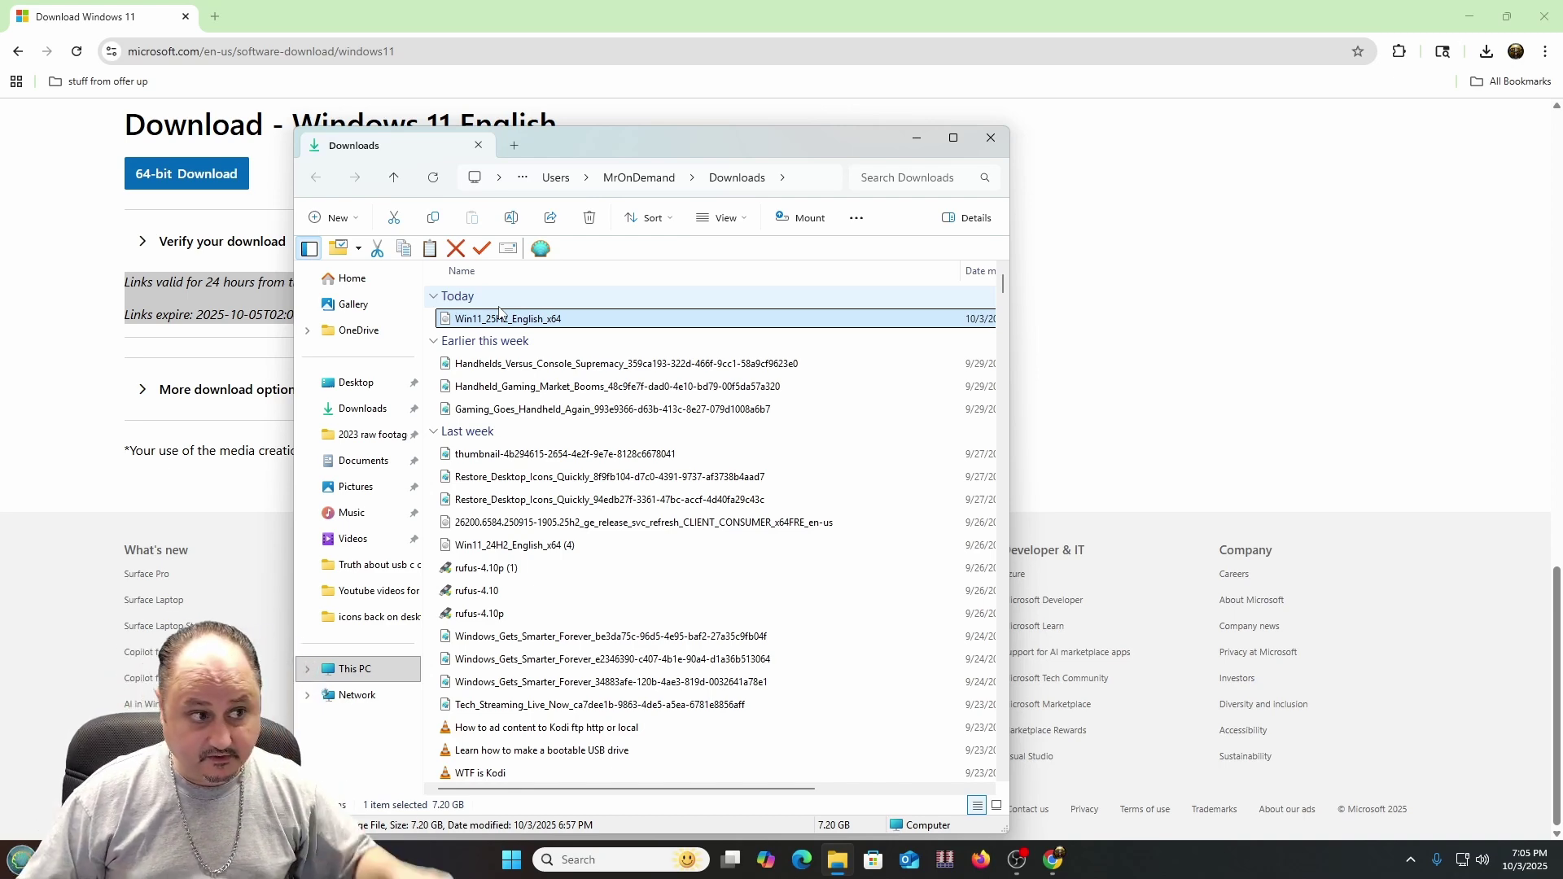
{"action": "left_click", "coordinate": [1469, 17]}
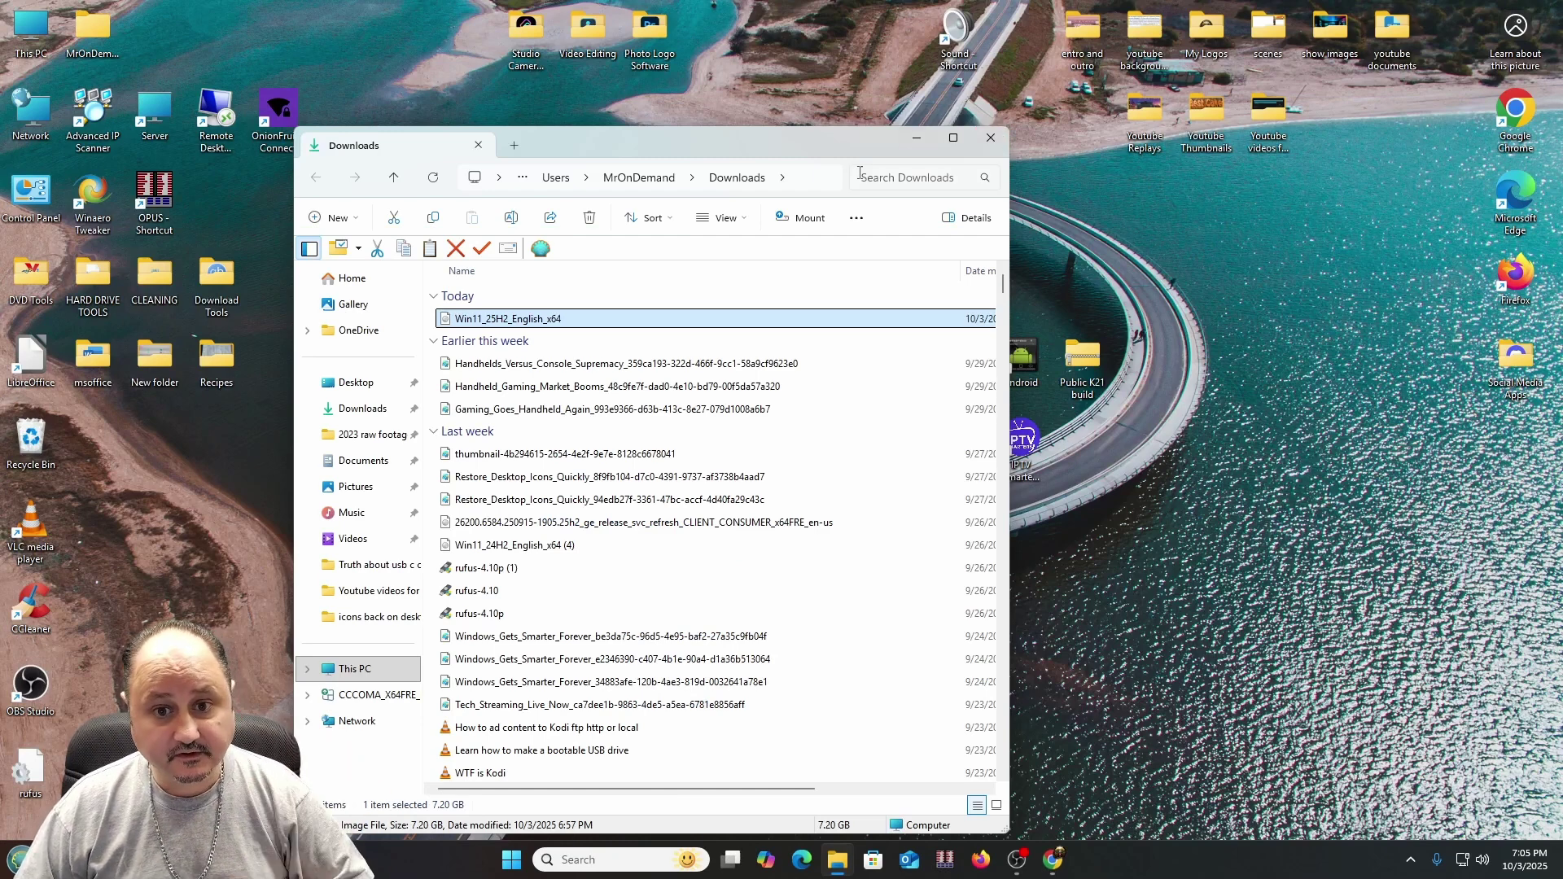
{"action": "left_click", "coordinate": [917, 139]}
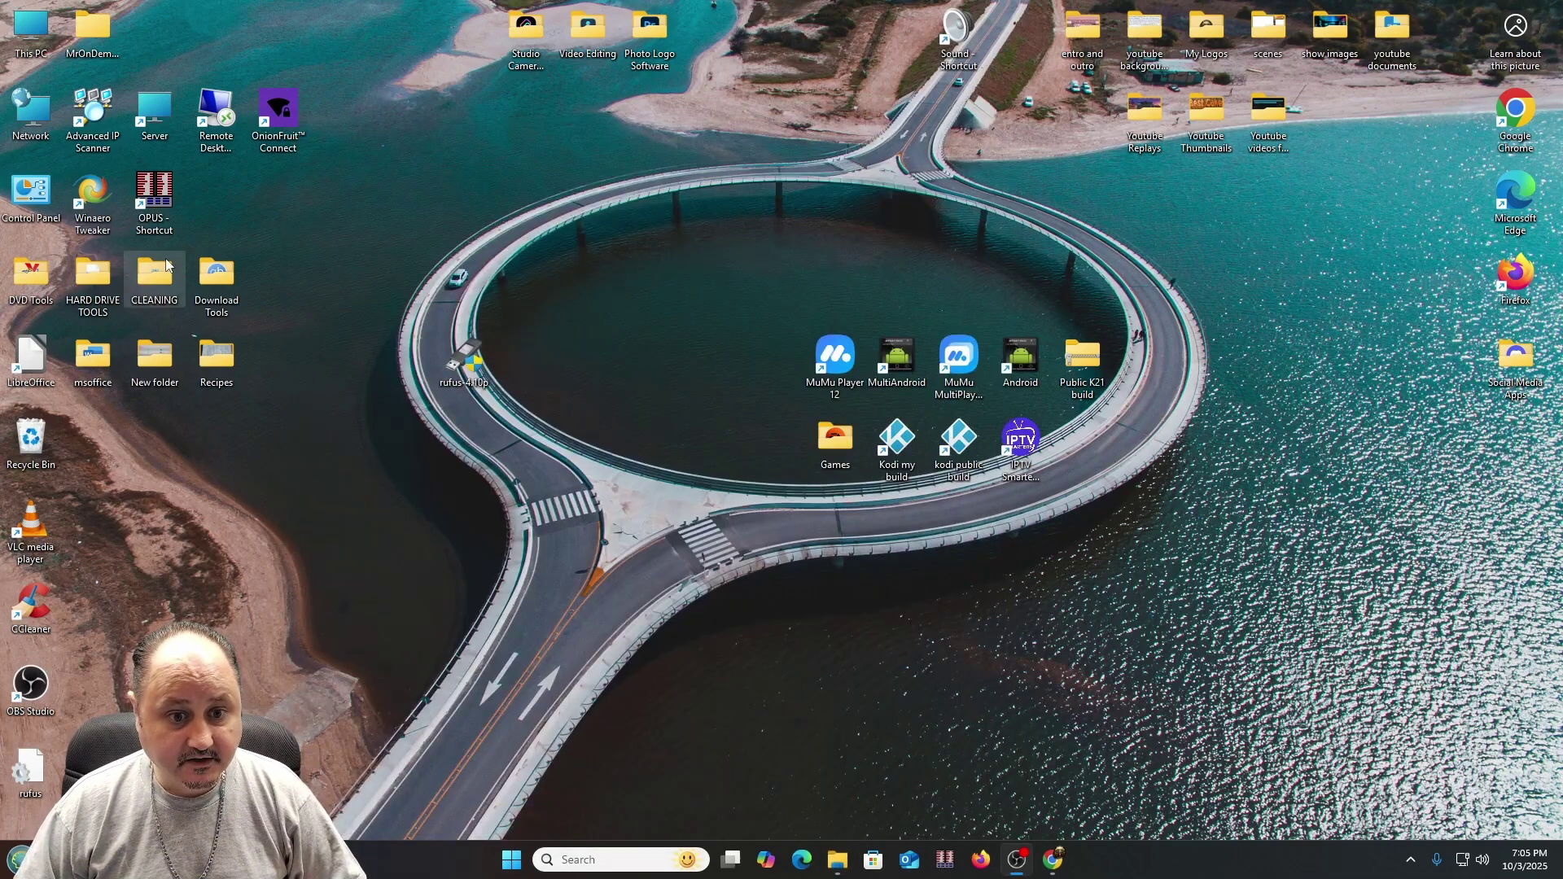
Step: Open the HARD DRIVE TOOLS desktop folder and launch rufus-4.10p
{"action": "double_click", "coordinate": [91, 282]}
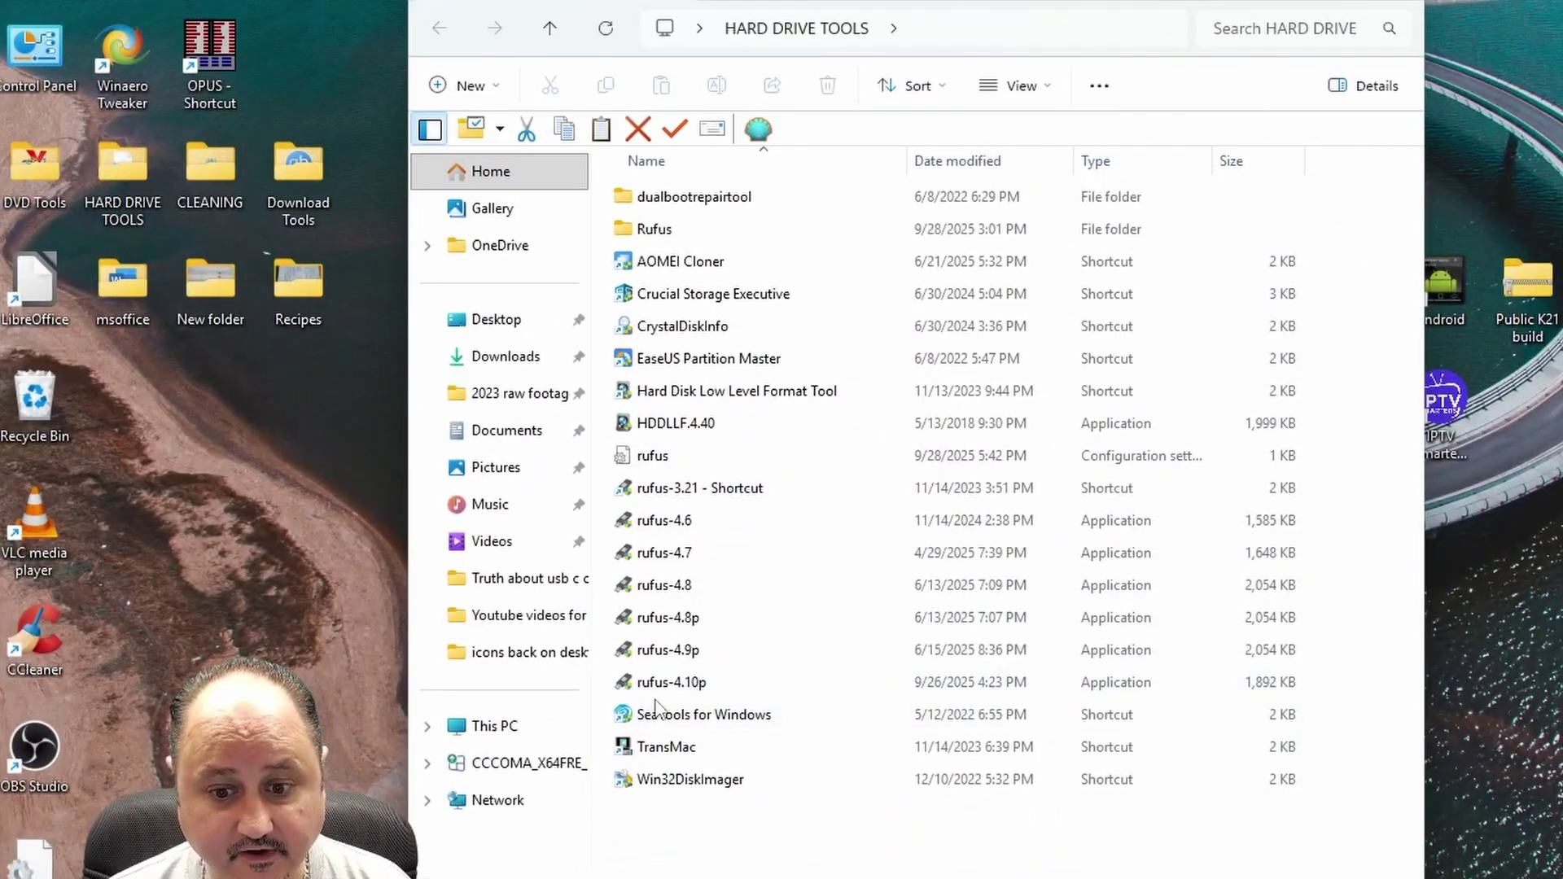
{"action": "mouse_move", "coordinate": [681, 697]}
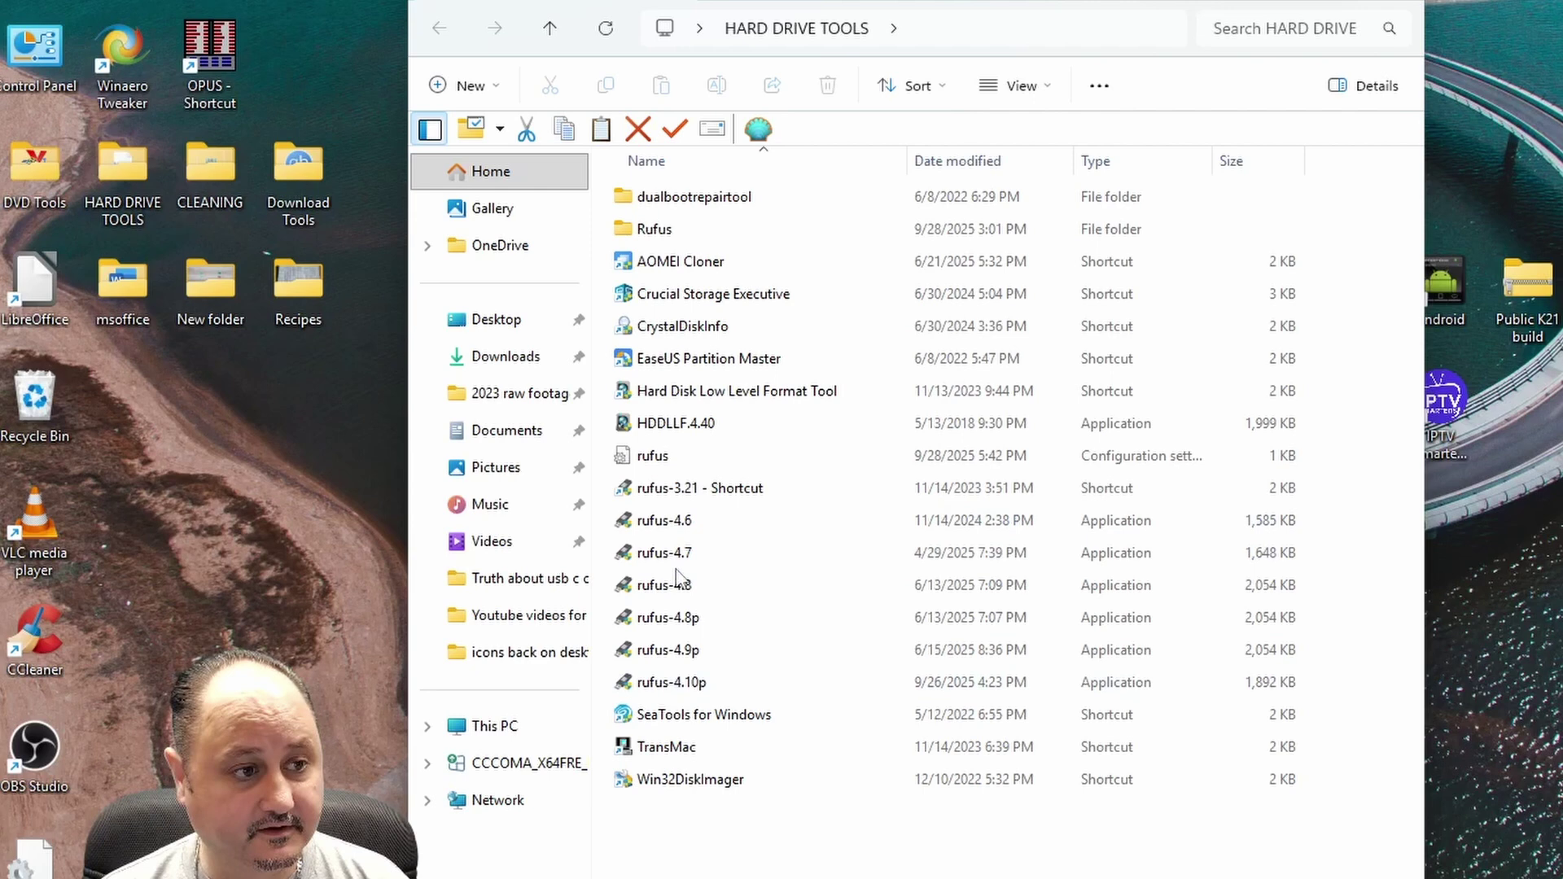
{"action": "mouse_move", "coordinate": [675, 561]}
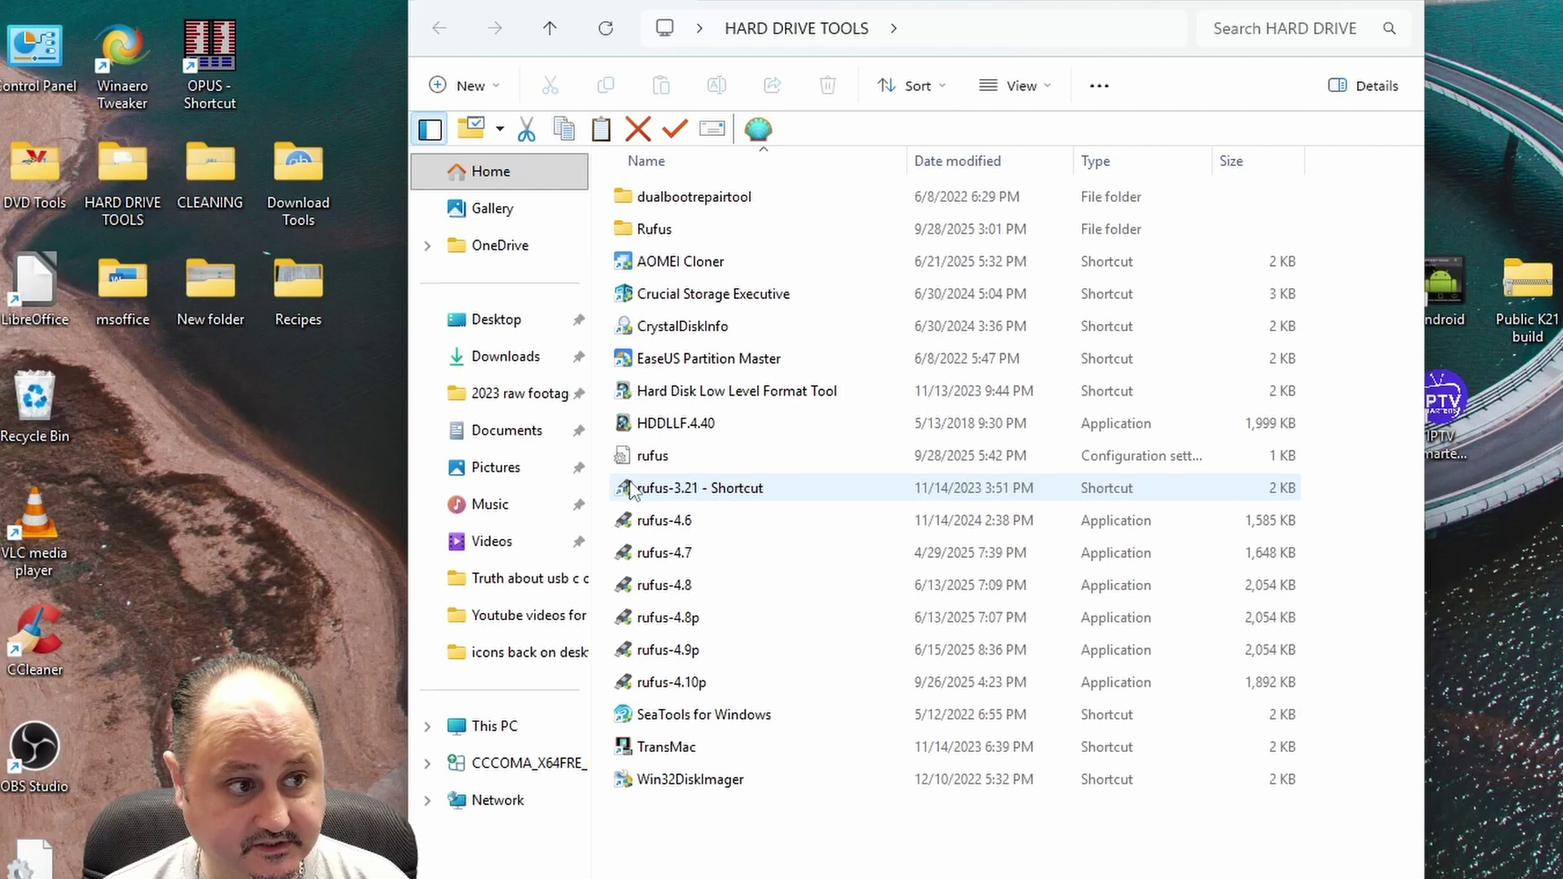
{"action": "mouse_move", "coordinate": [629, 495]}
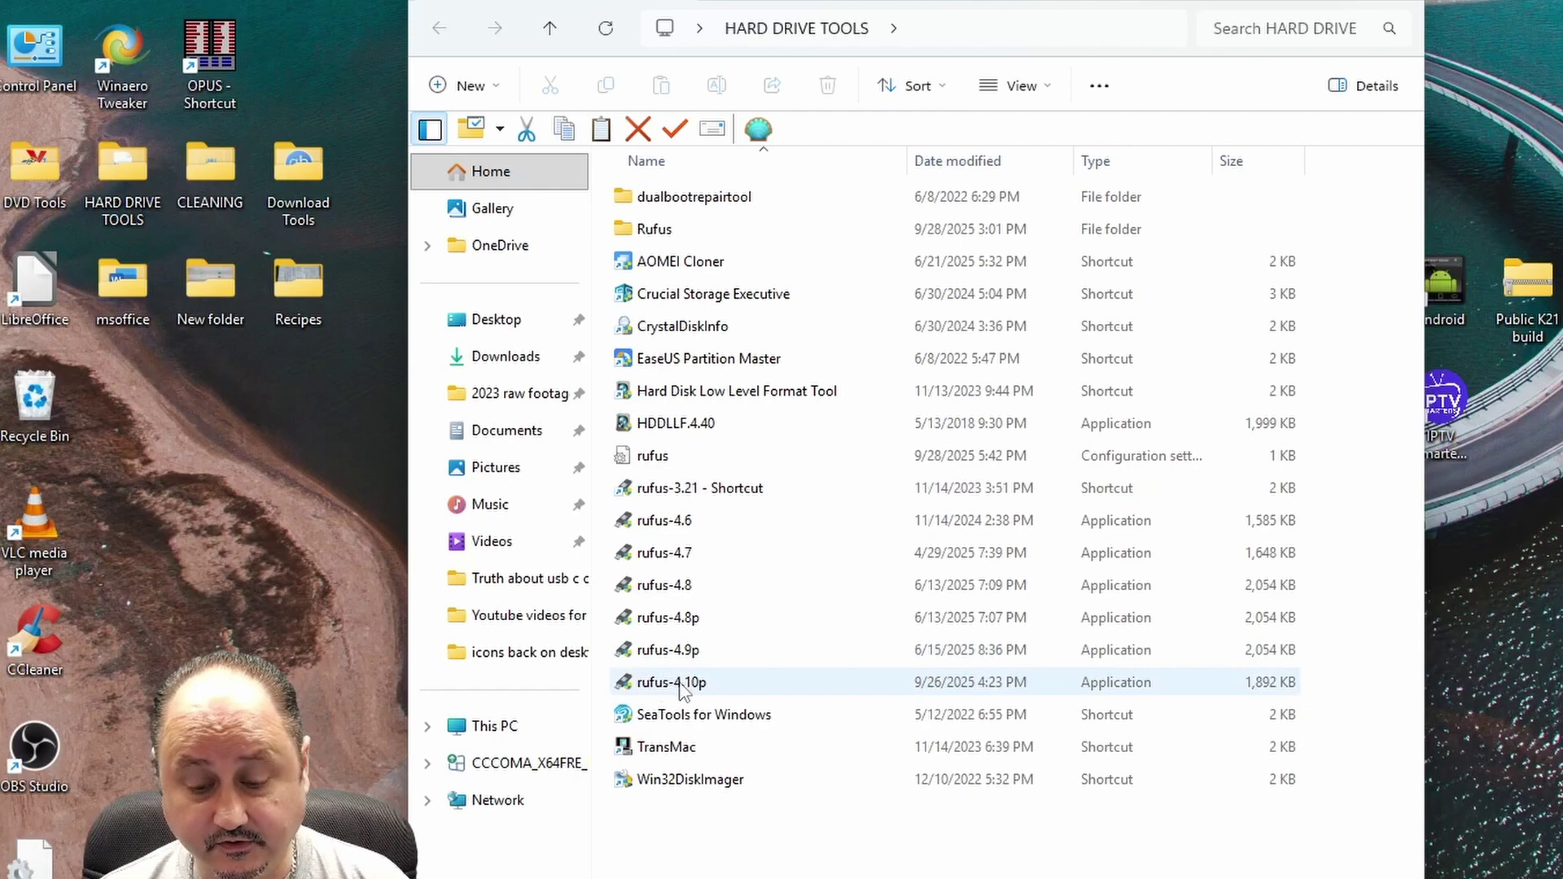
{"action": "double_click", "coordinate": [681, 685]}
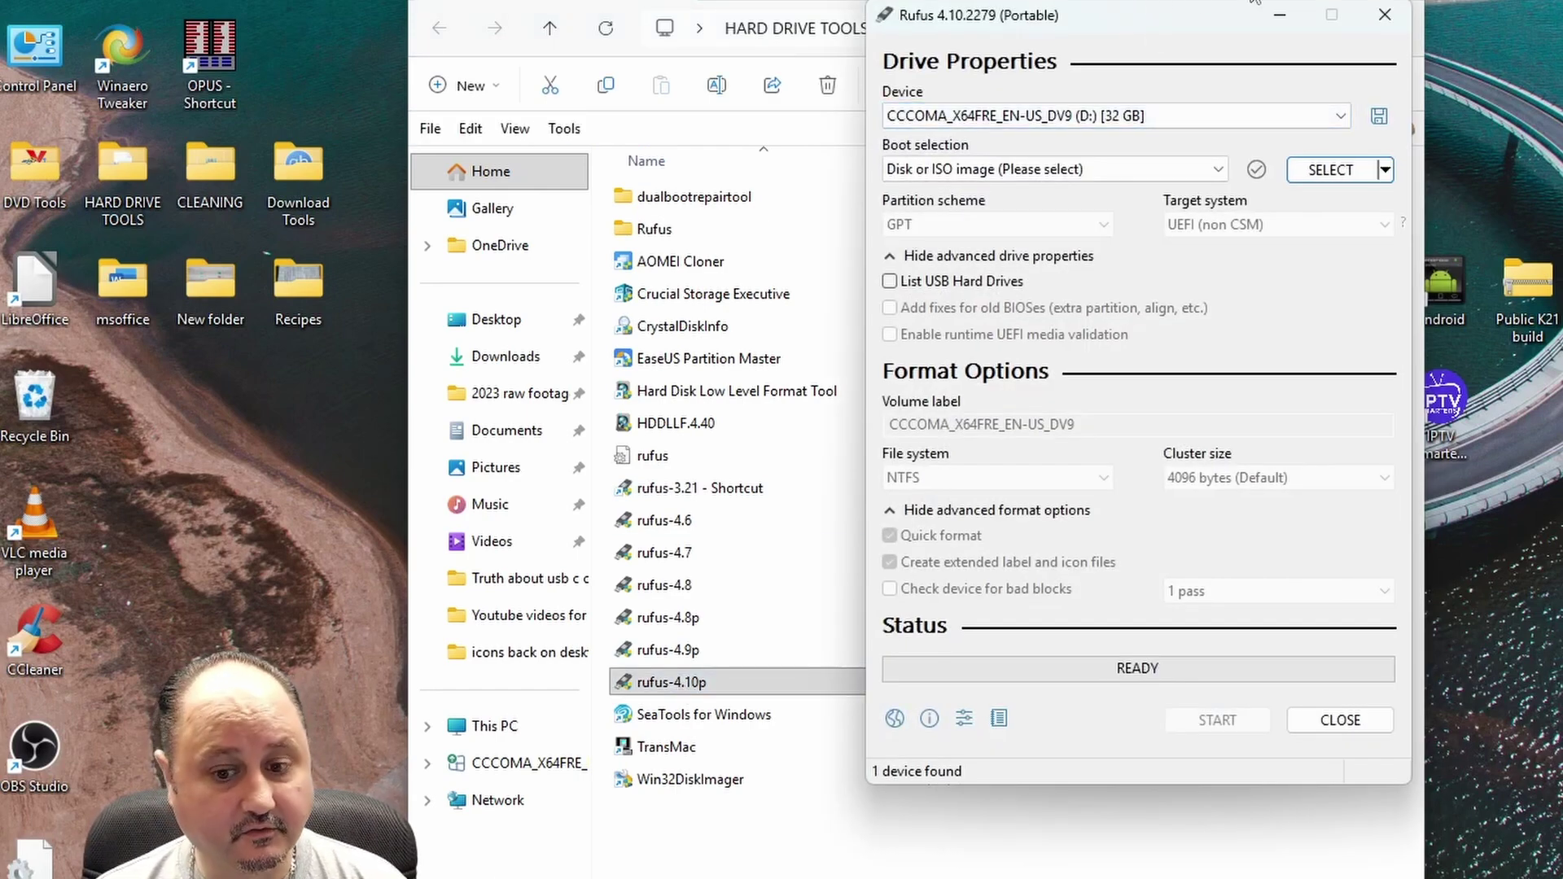
Step: Bring the HARD DRIVE TOOLS folder window in front of Rufus
{"action": "left_click", "coordinate": [649, 689]}
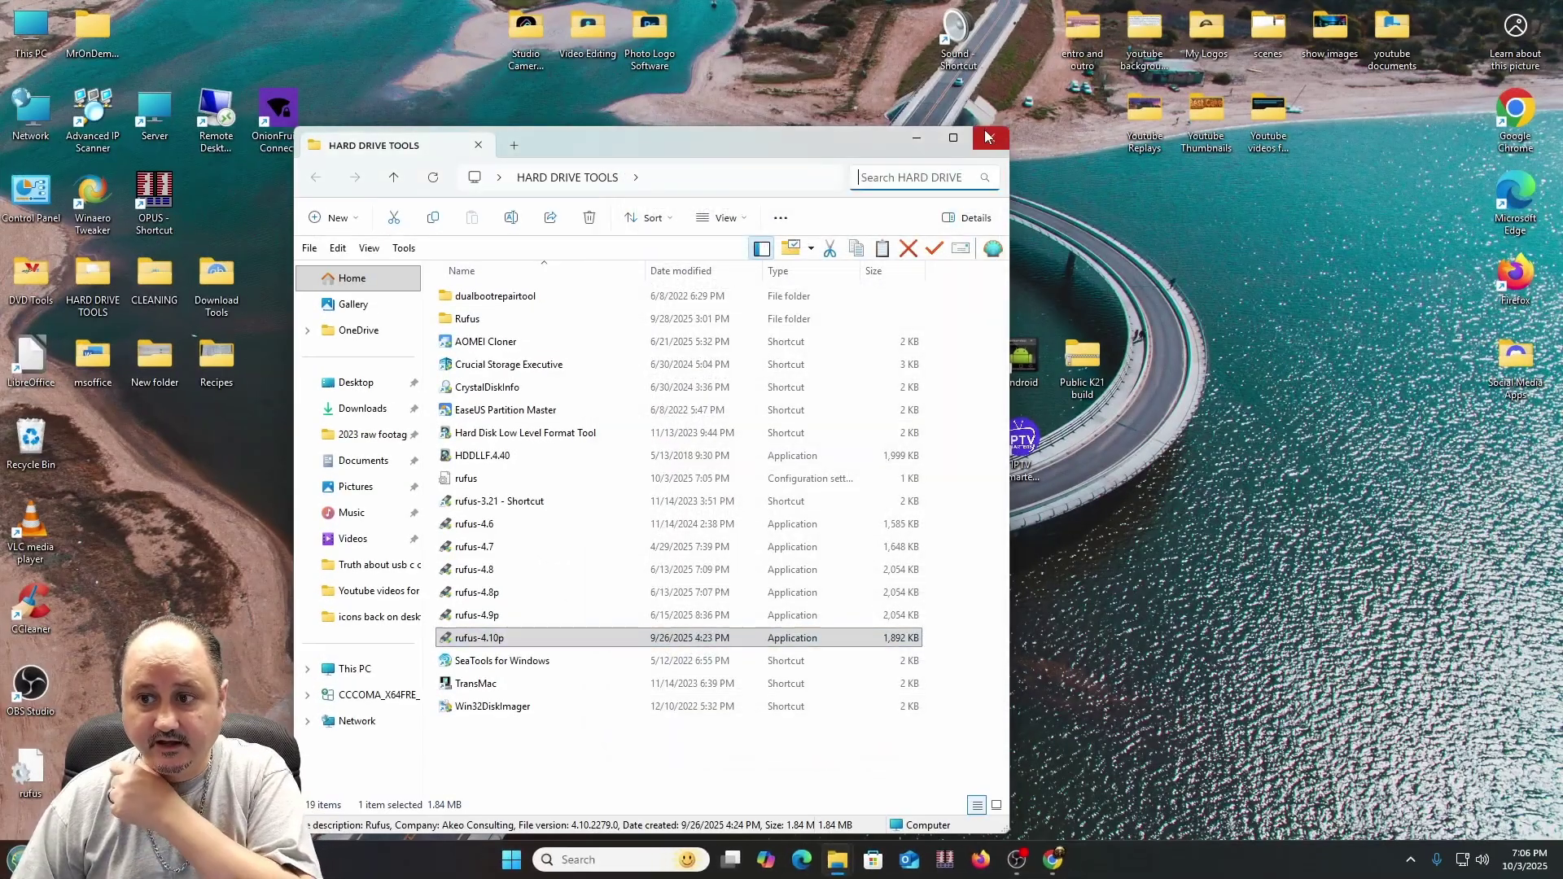
Step: Close Rufus and the folder window, returning to Chrome's Windows 11 download page
{"action": "left_click", "coordinate": [991, 138]}
{"action": "left_click", "coordinate": [1053, 860]}
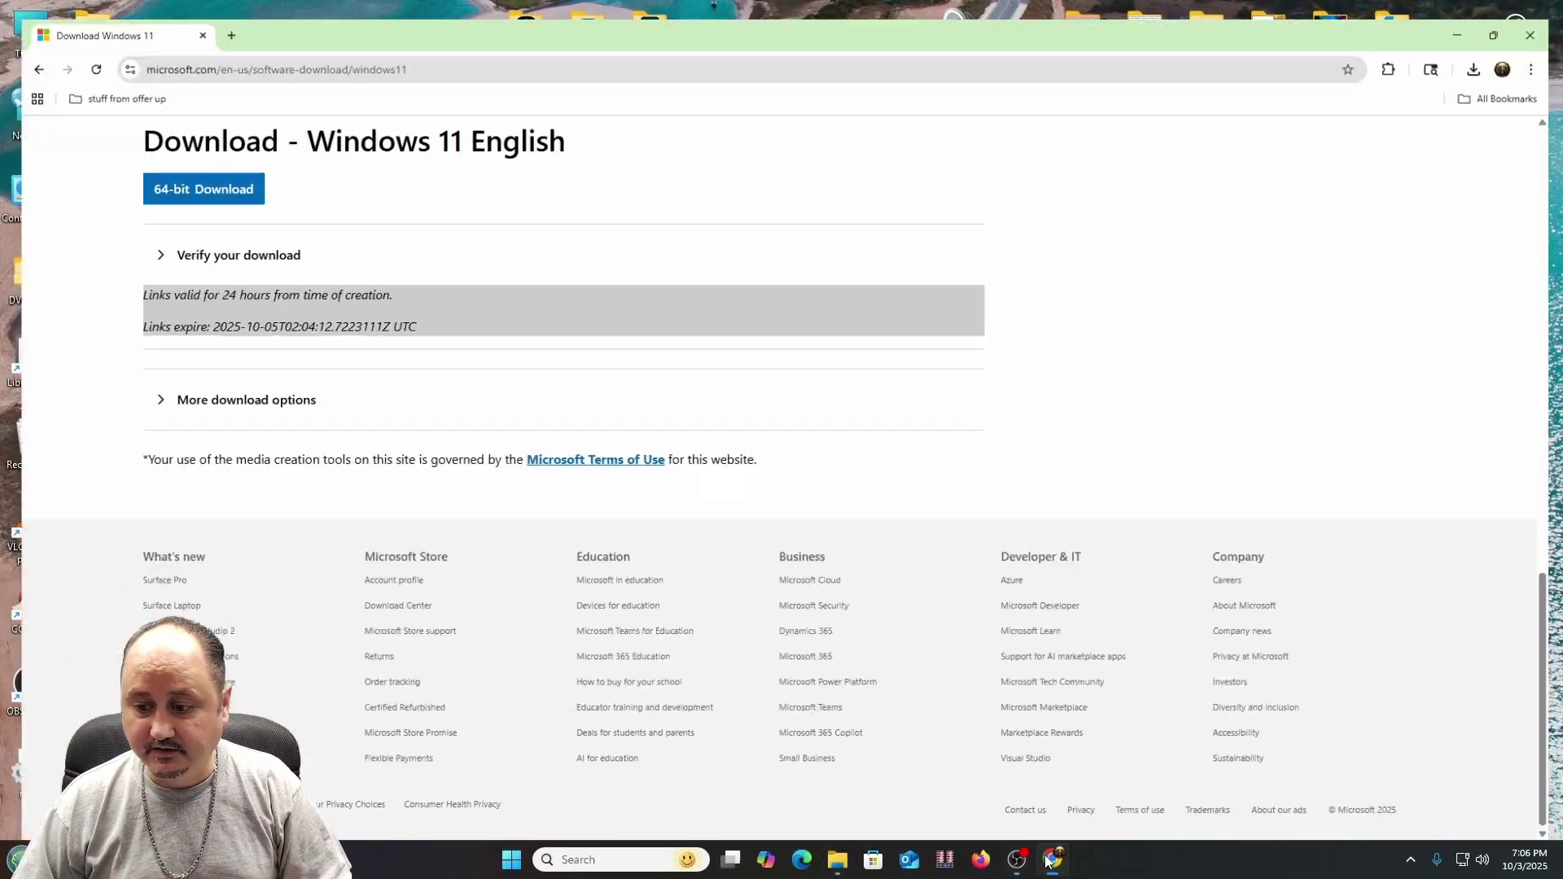
{"action": "left_click", "coordinate": [217, 18]}
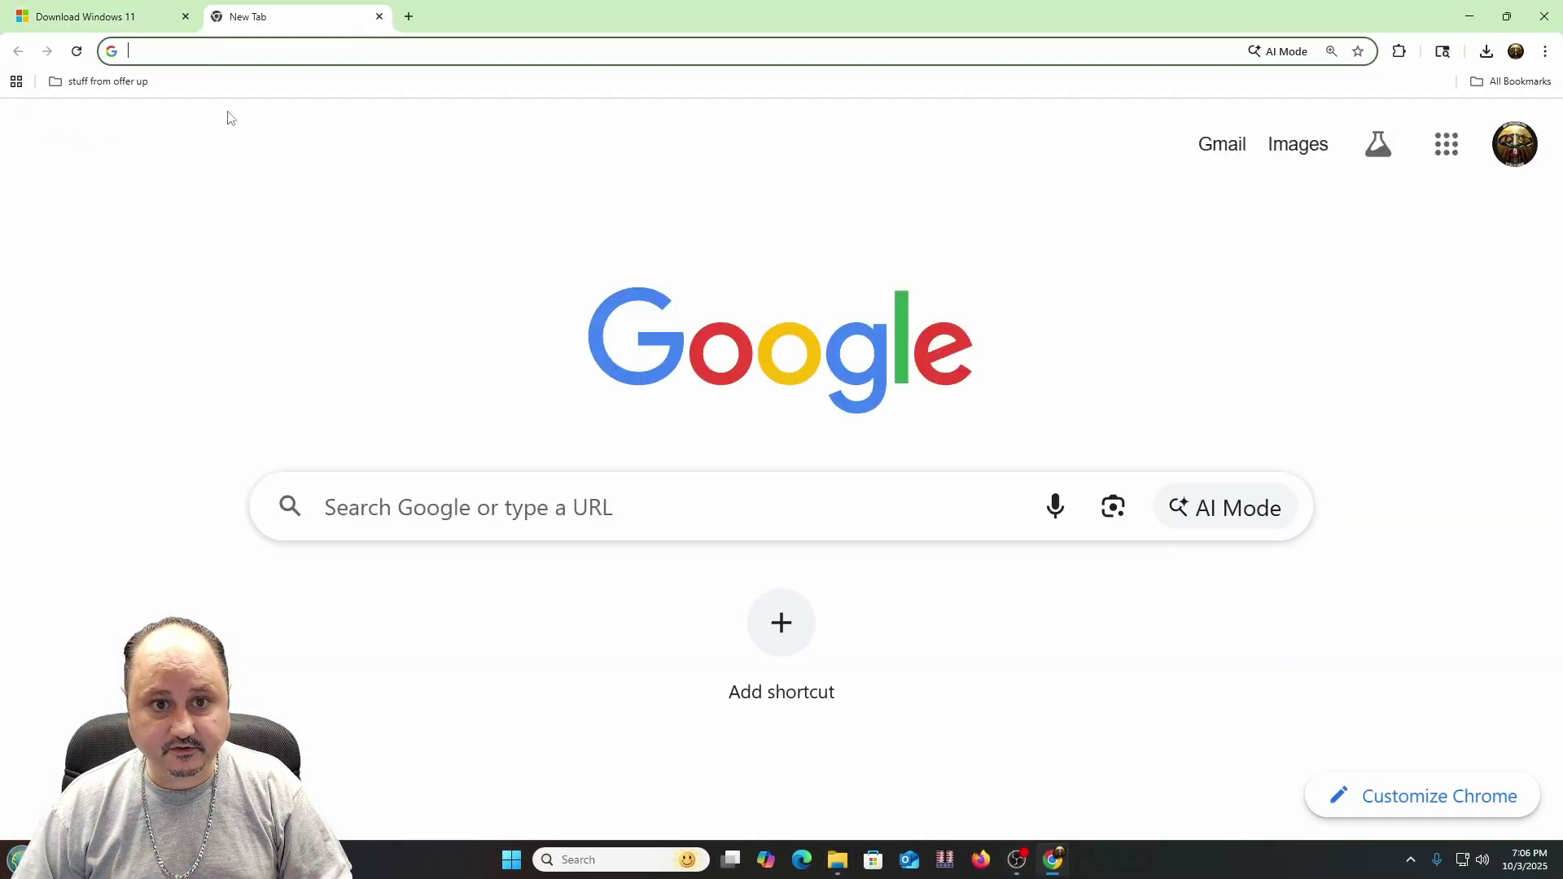
Step: Search Google for 'rufus', open rufus.ie, and download Rufus 4.11, dismissing the ad
{"action": "left_click", "coordinate": [523, 507]}
{"action": "type", "text": "rufus"}
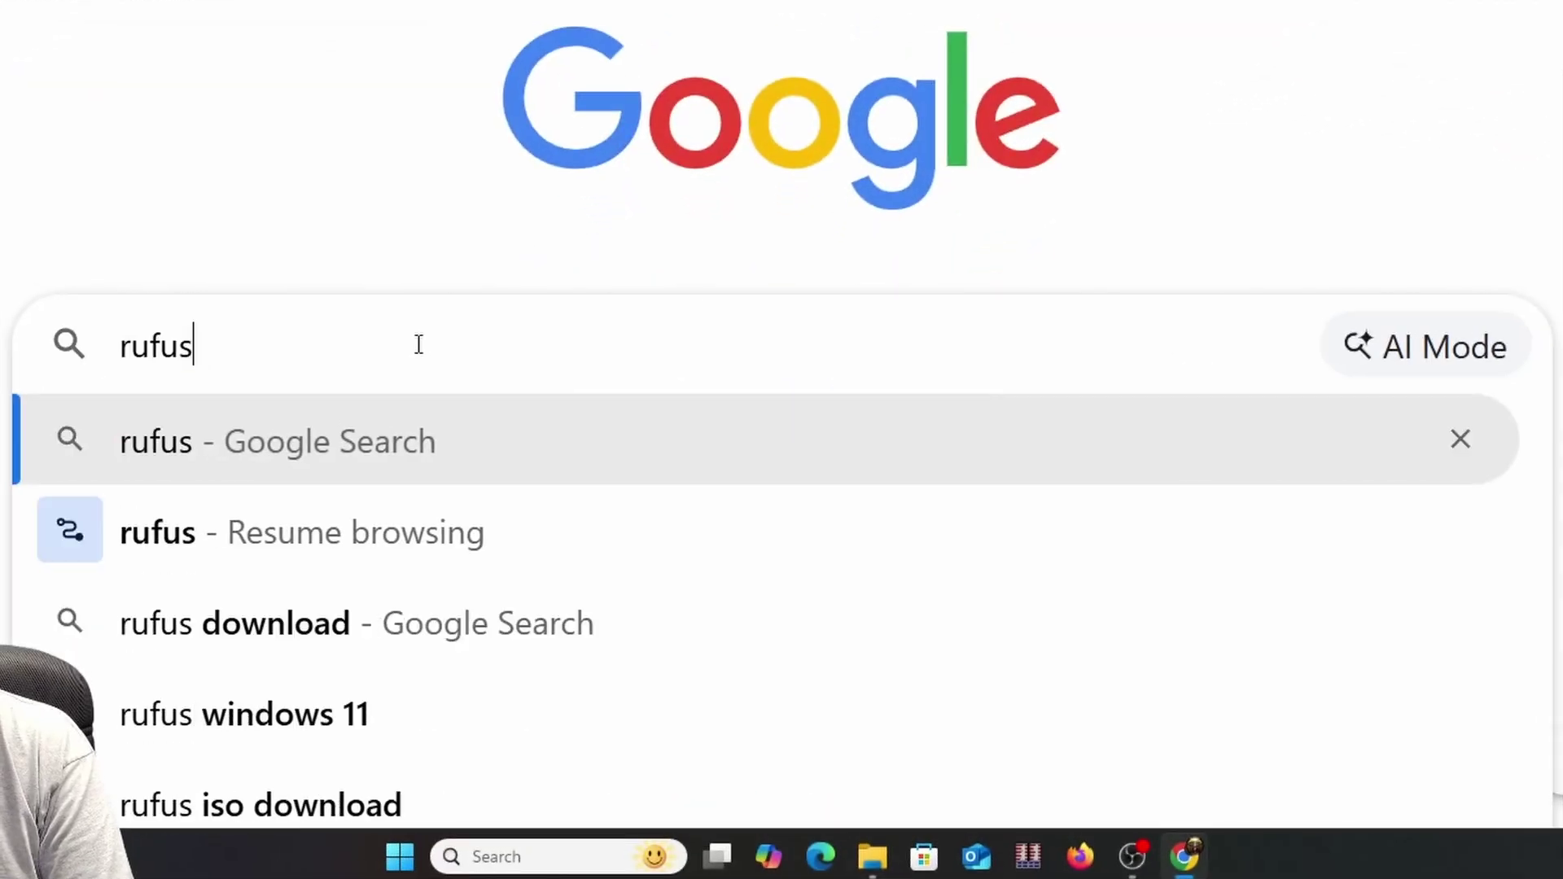
{"action": "key", "text": "Return"}
{"action": "left_click", "coordinate": [257, 325]}
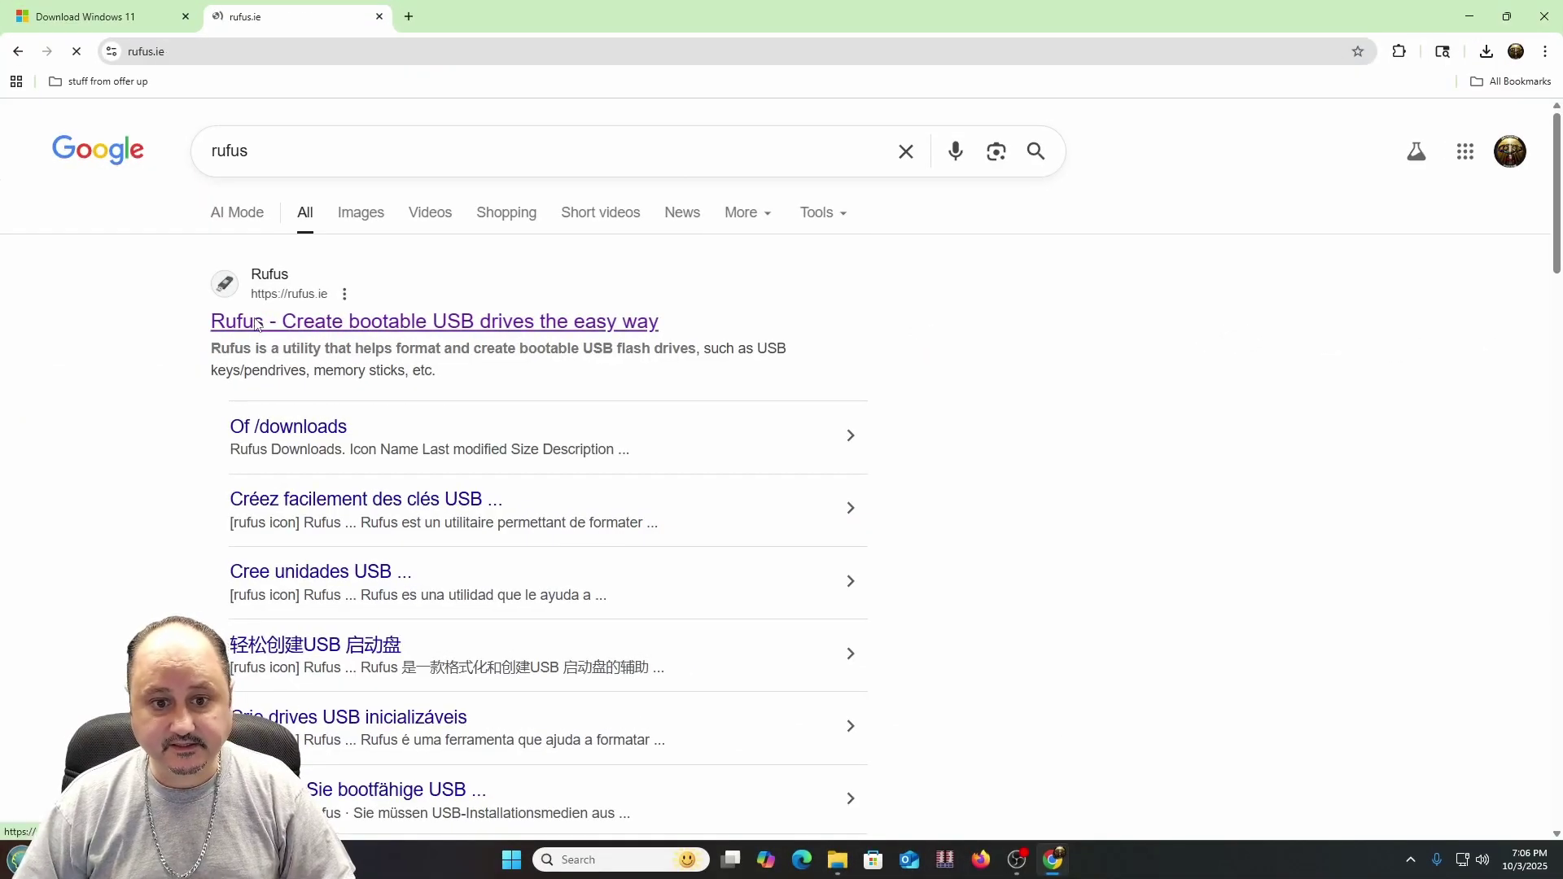
{"action": "scroll", "coordinate": [1253, 345], "scroll_direction": "down", "scroll_amount": 10}
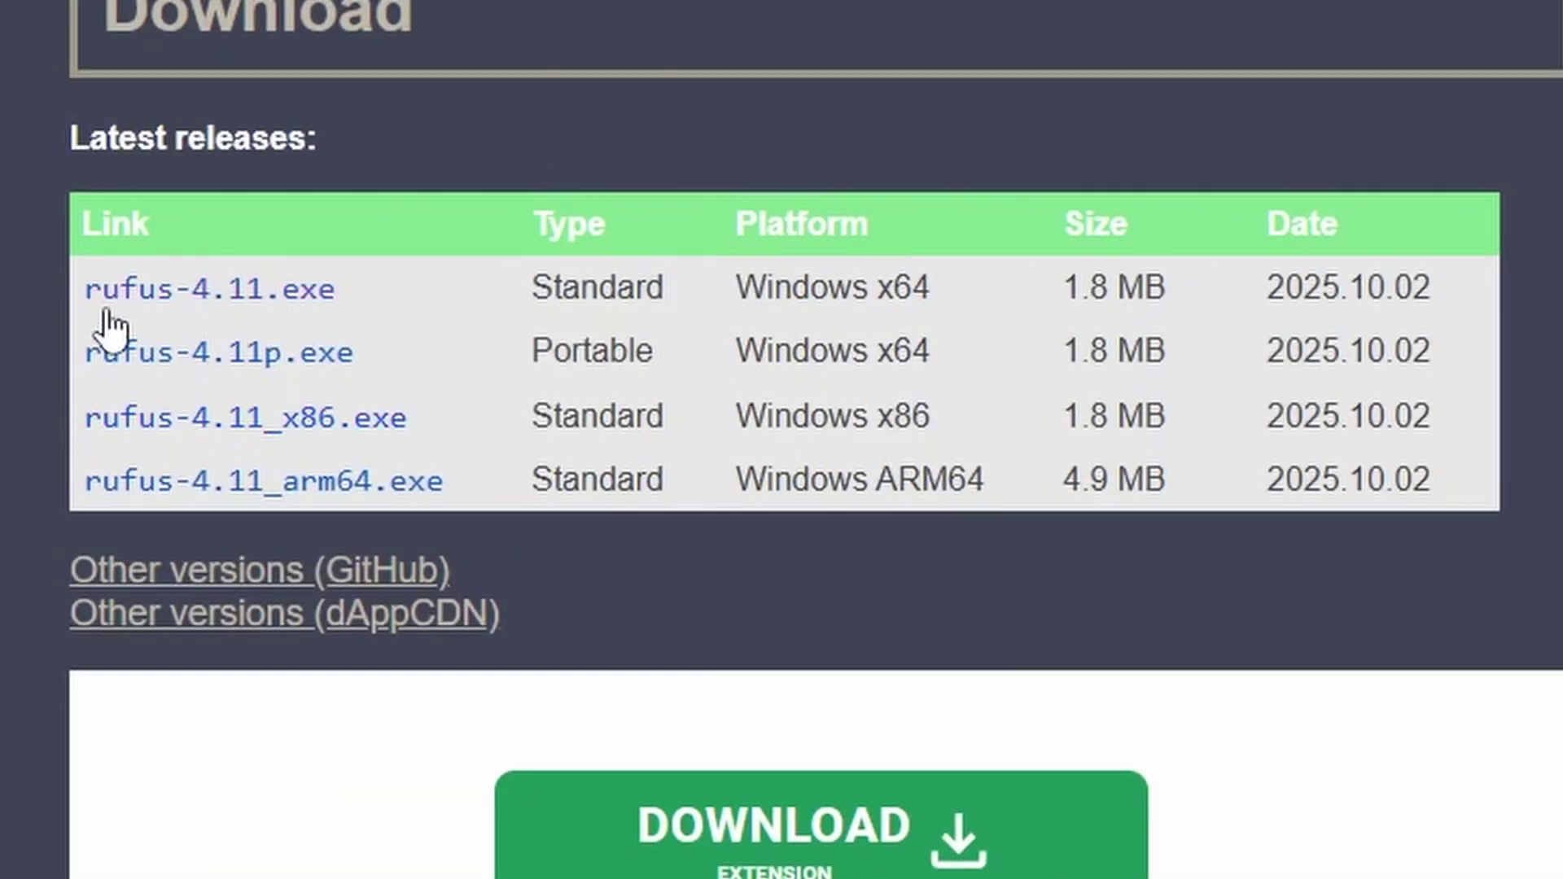
{"action": "left_click", "coordinate": [155, 289]}
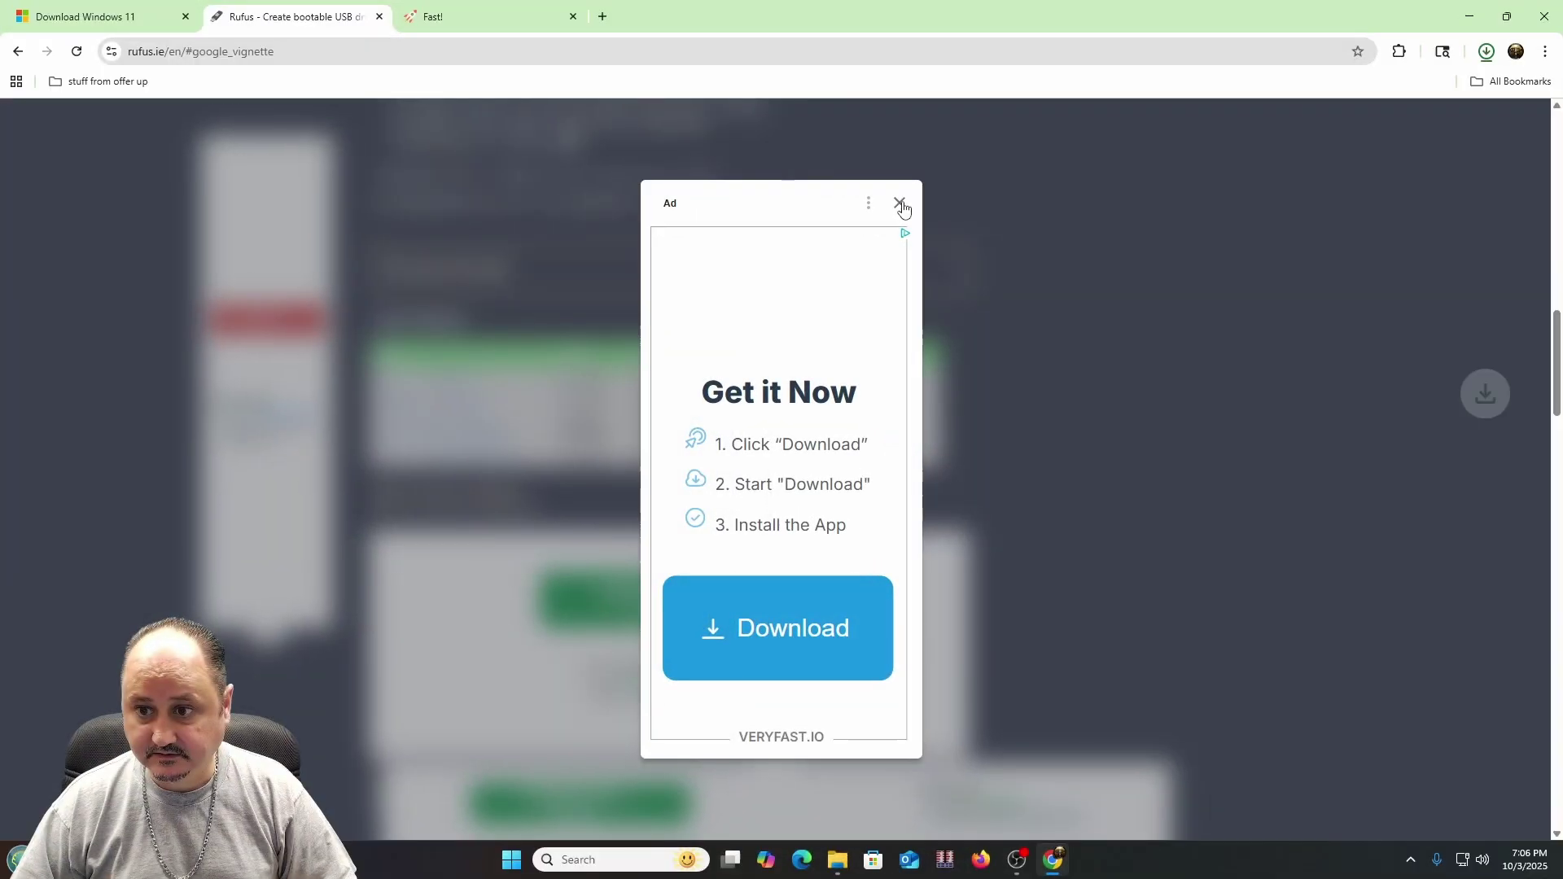
{"action": "left_click", "coordinate": [900, 205]}
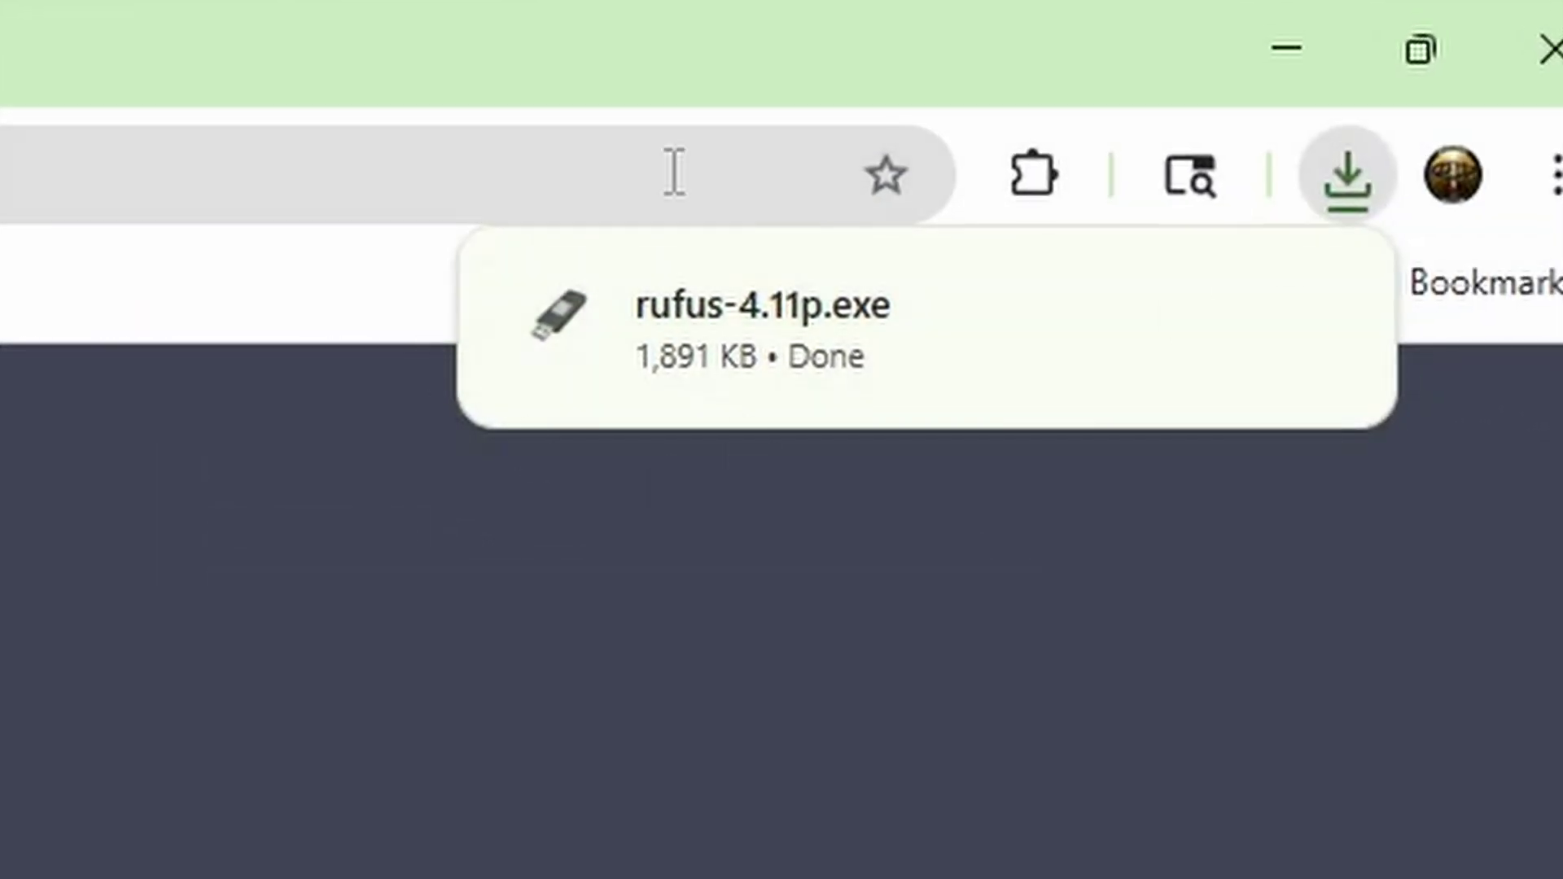
{"action": "mouse_move", "coordinate": [662, 331]}
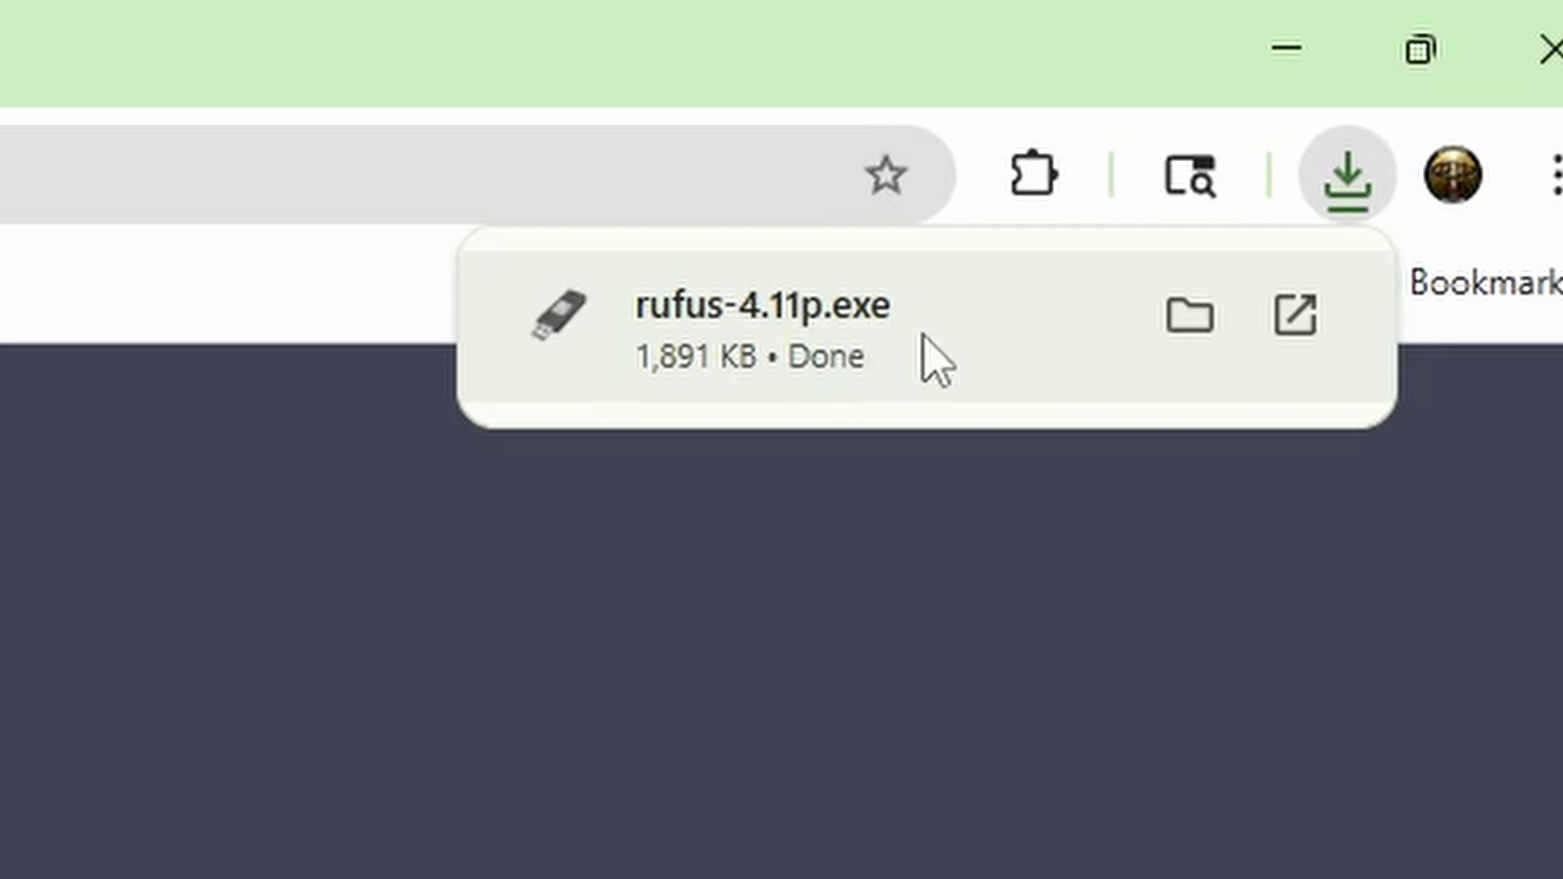
Step: Launch the downloaded rufus-4.11p and load Win11_25H2_English_x64.iso as the boot image
{"action": "left_click", "coordinate": [1189, 318]}
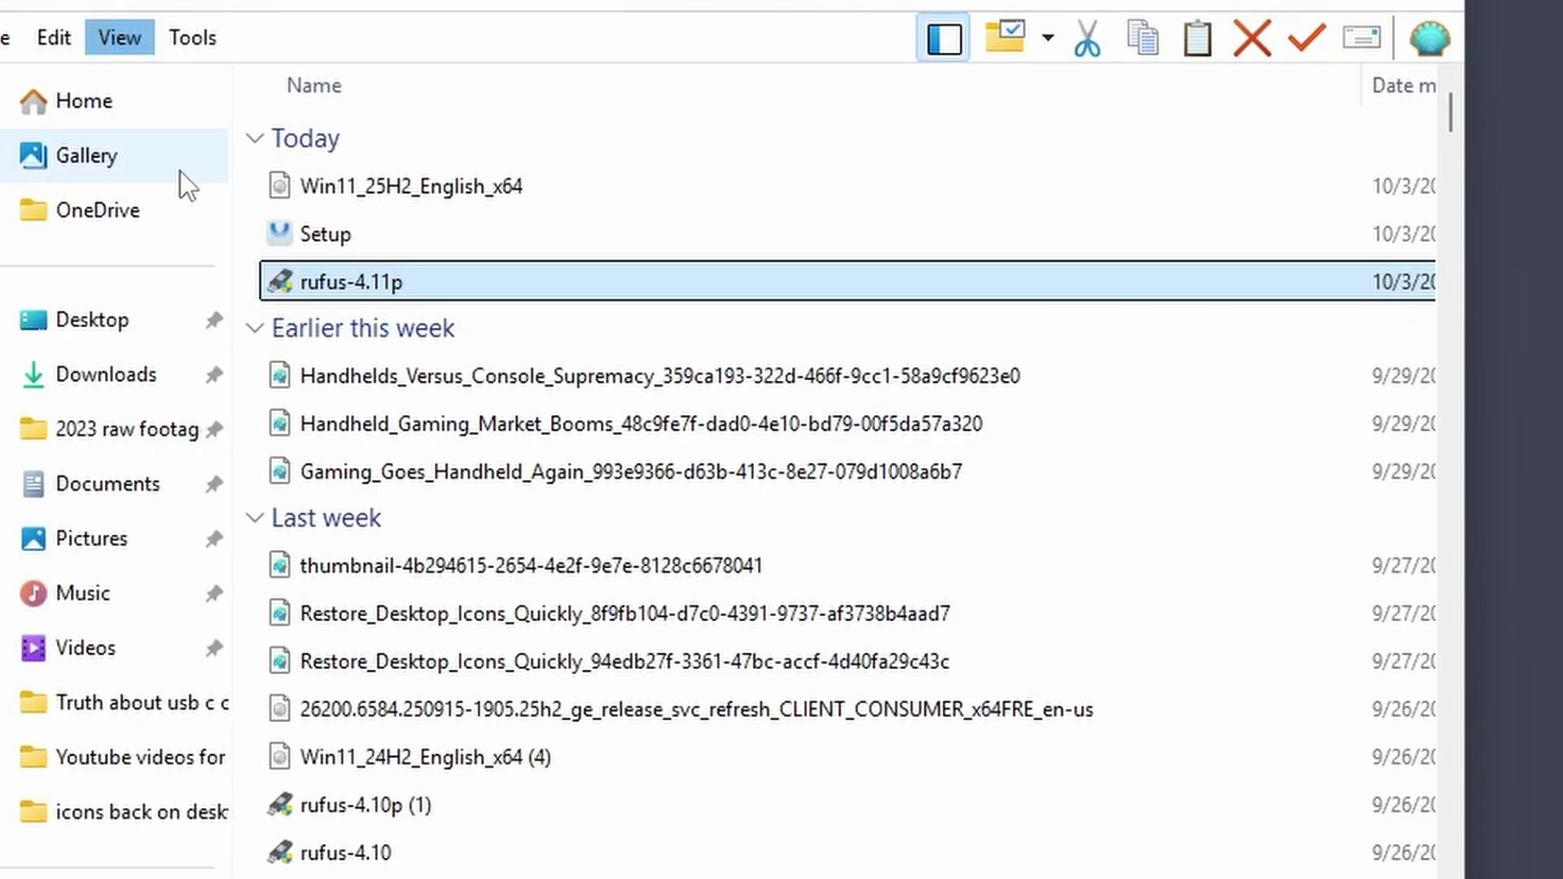
{"action": "double_click", "coordinate": [303, 282]}
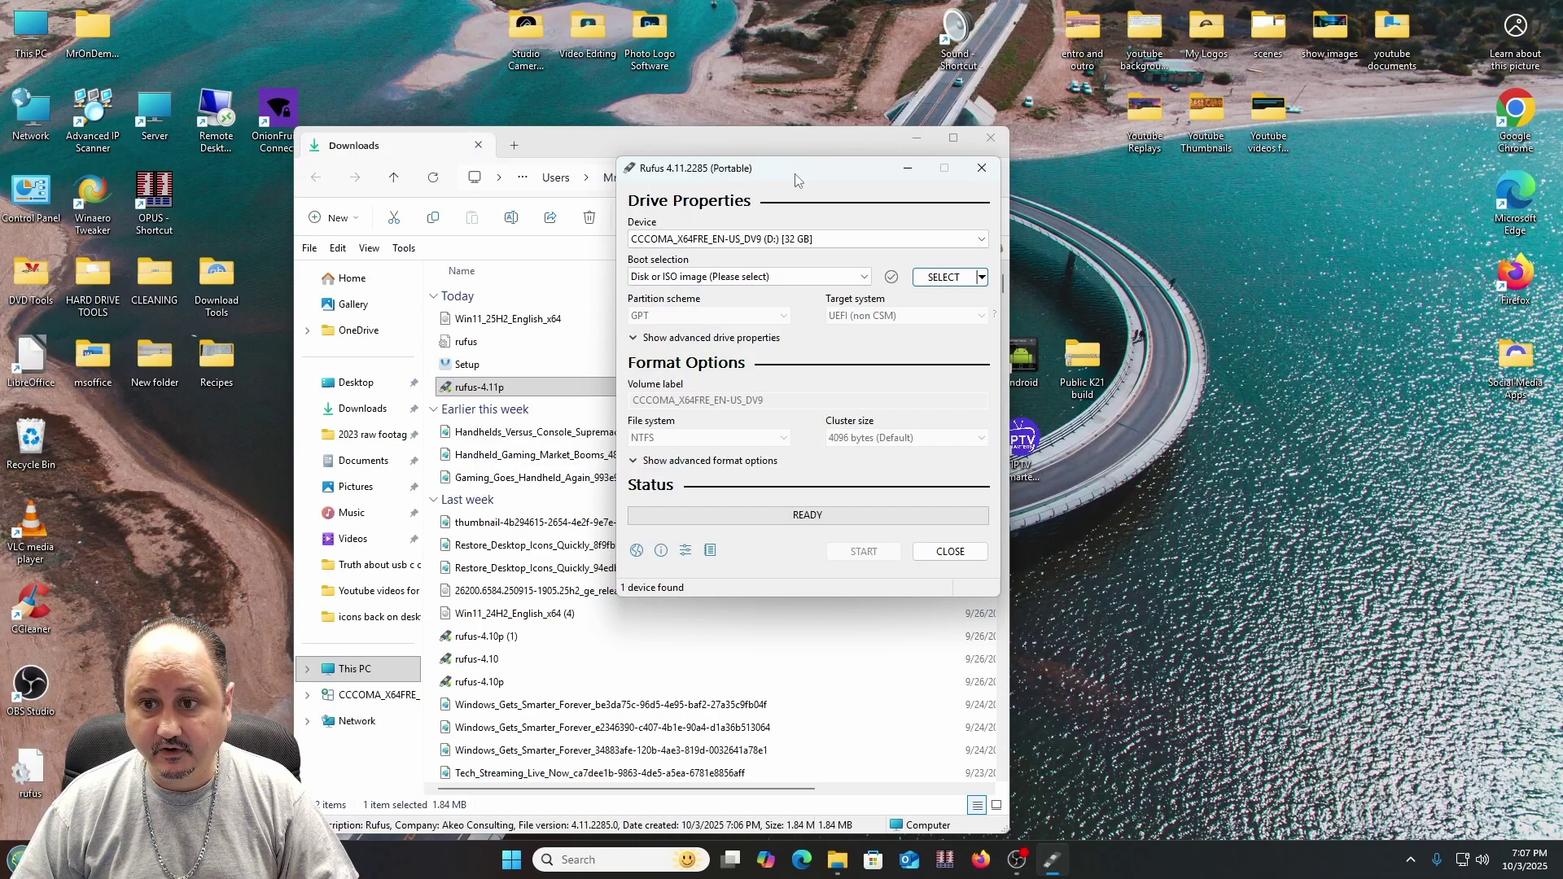
{"action": "left_click_drag", "start_coordinate": [794, 169], "coordinate": [937, 121]}
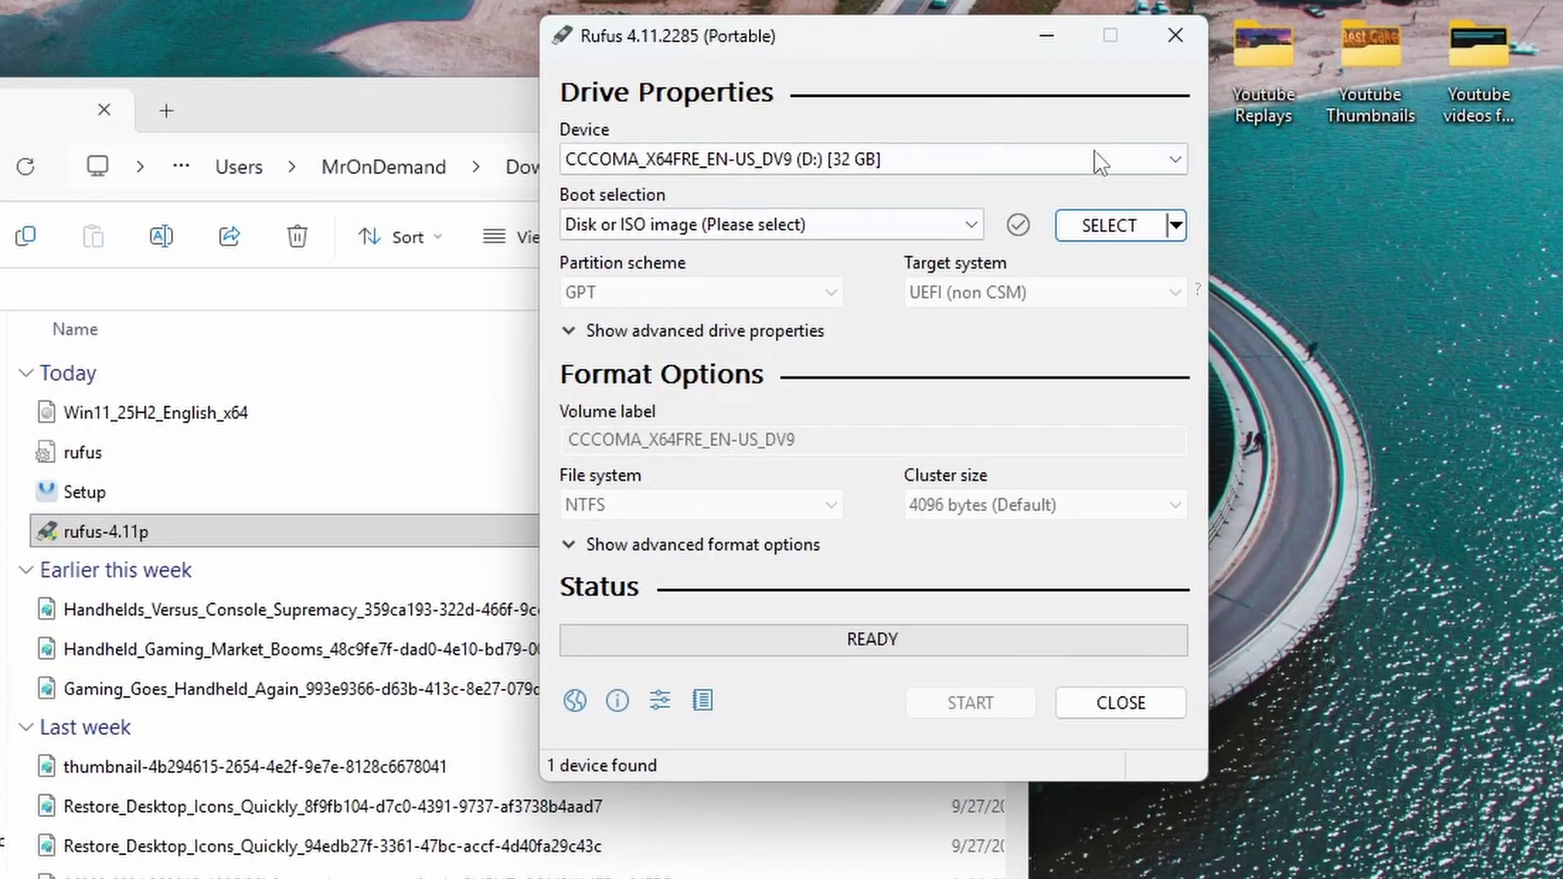
{"action": "left_click", "coordinate": [1087, 234]}
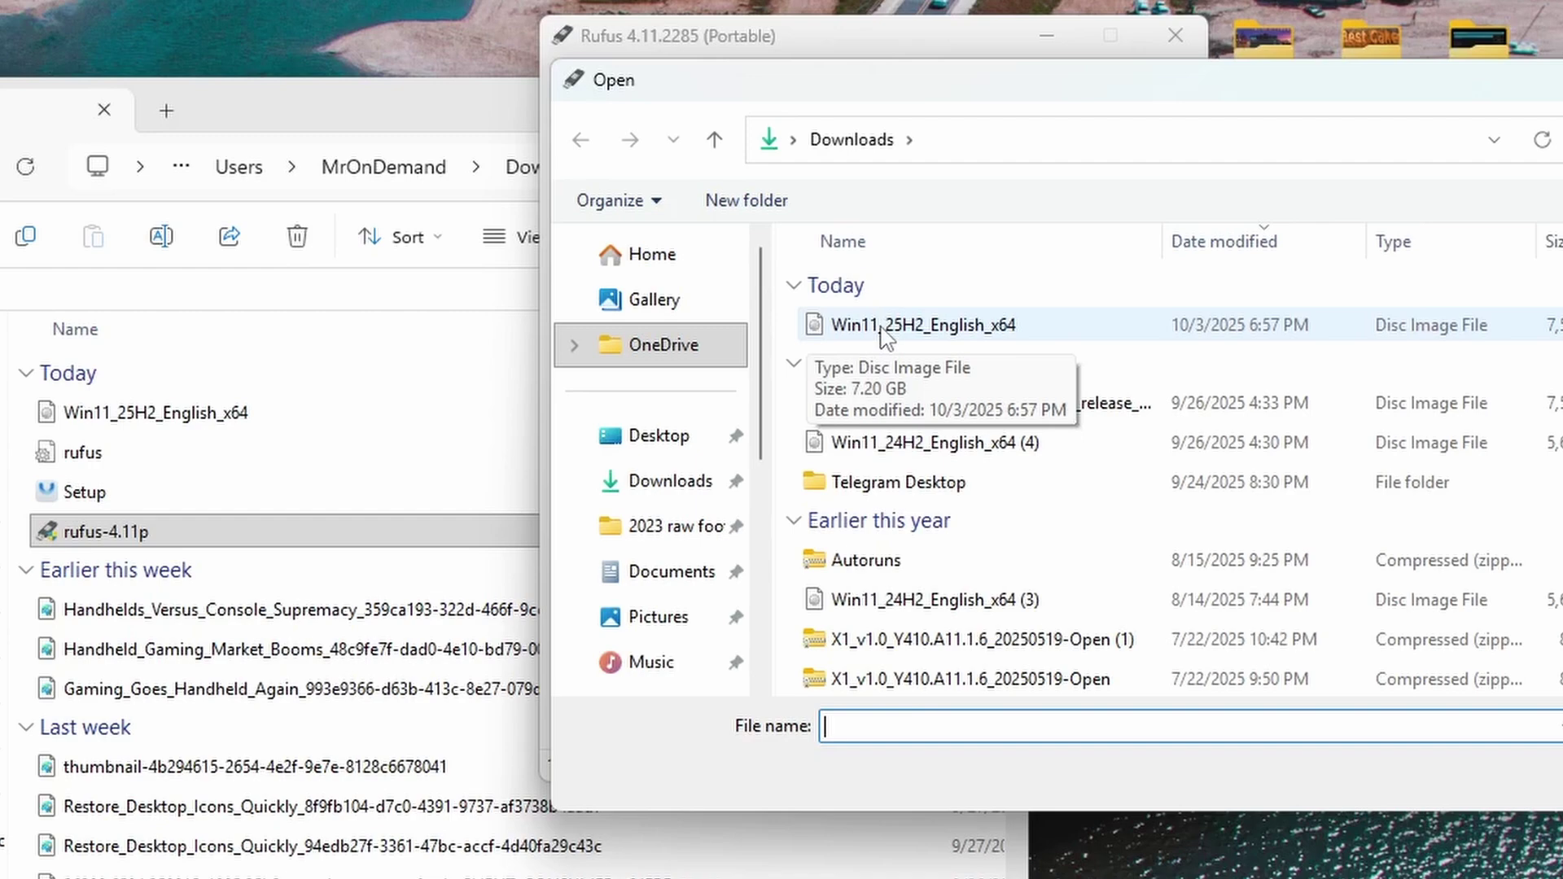
{"action": "double_click", "coordinate": [880, 327]}
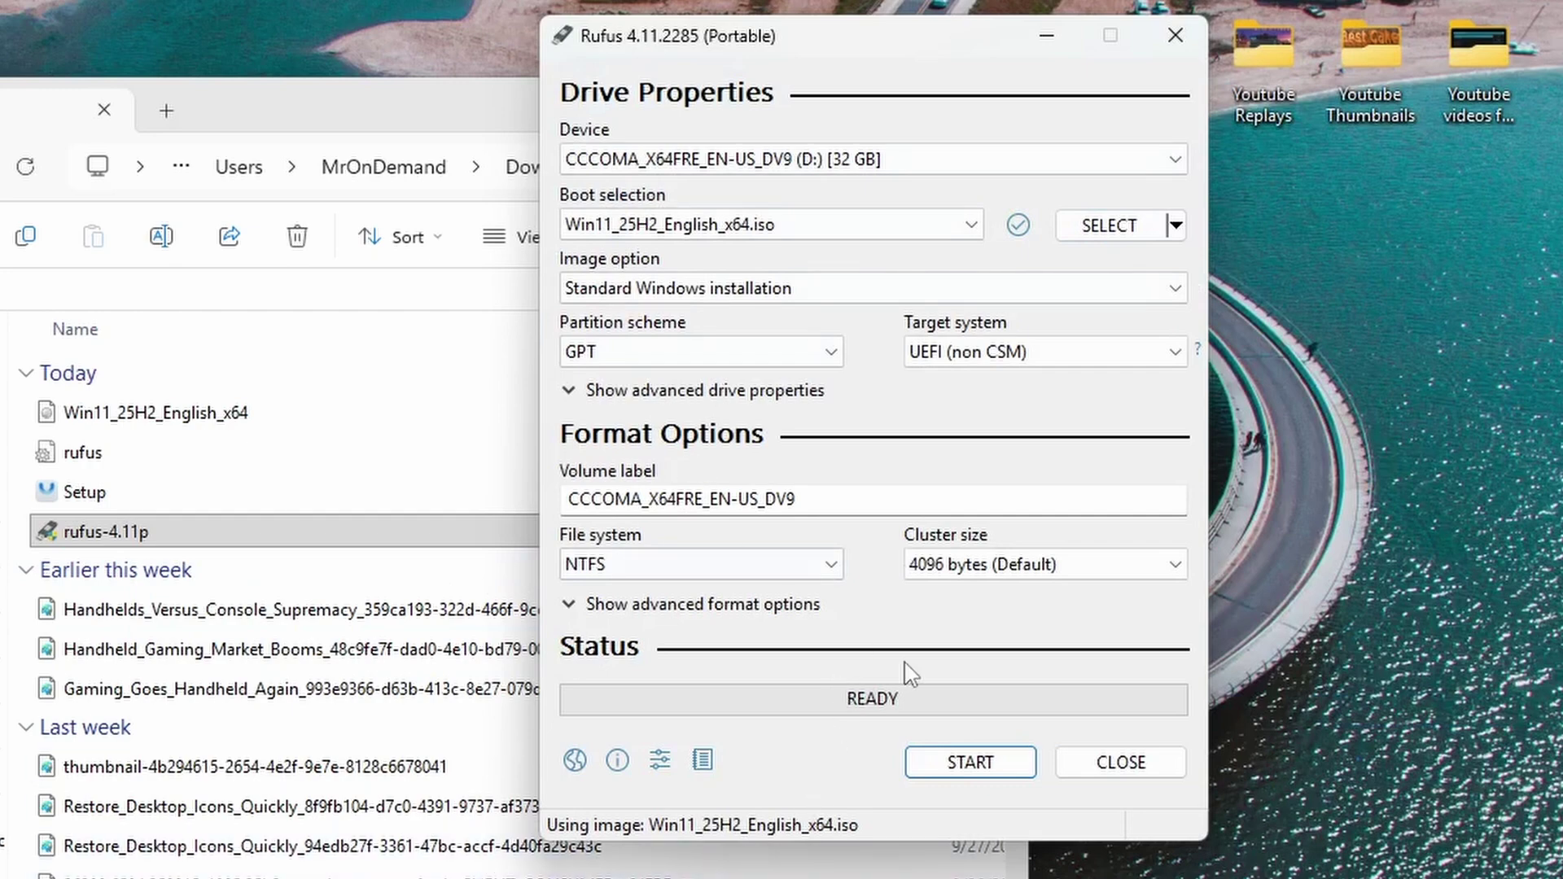
Step: Start writing with all five Windows customizations ticked and the local account username cleared
{"action": "left_click", "coordinate": [968, 765]}
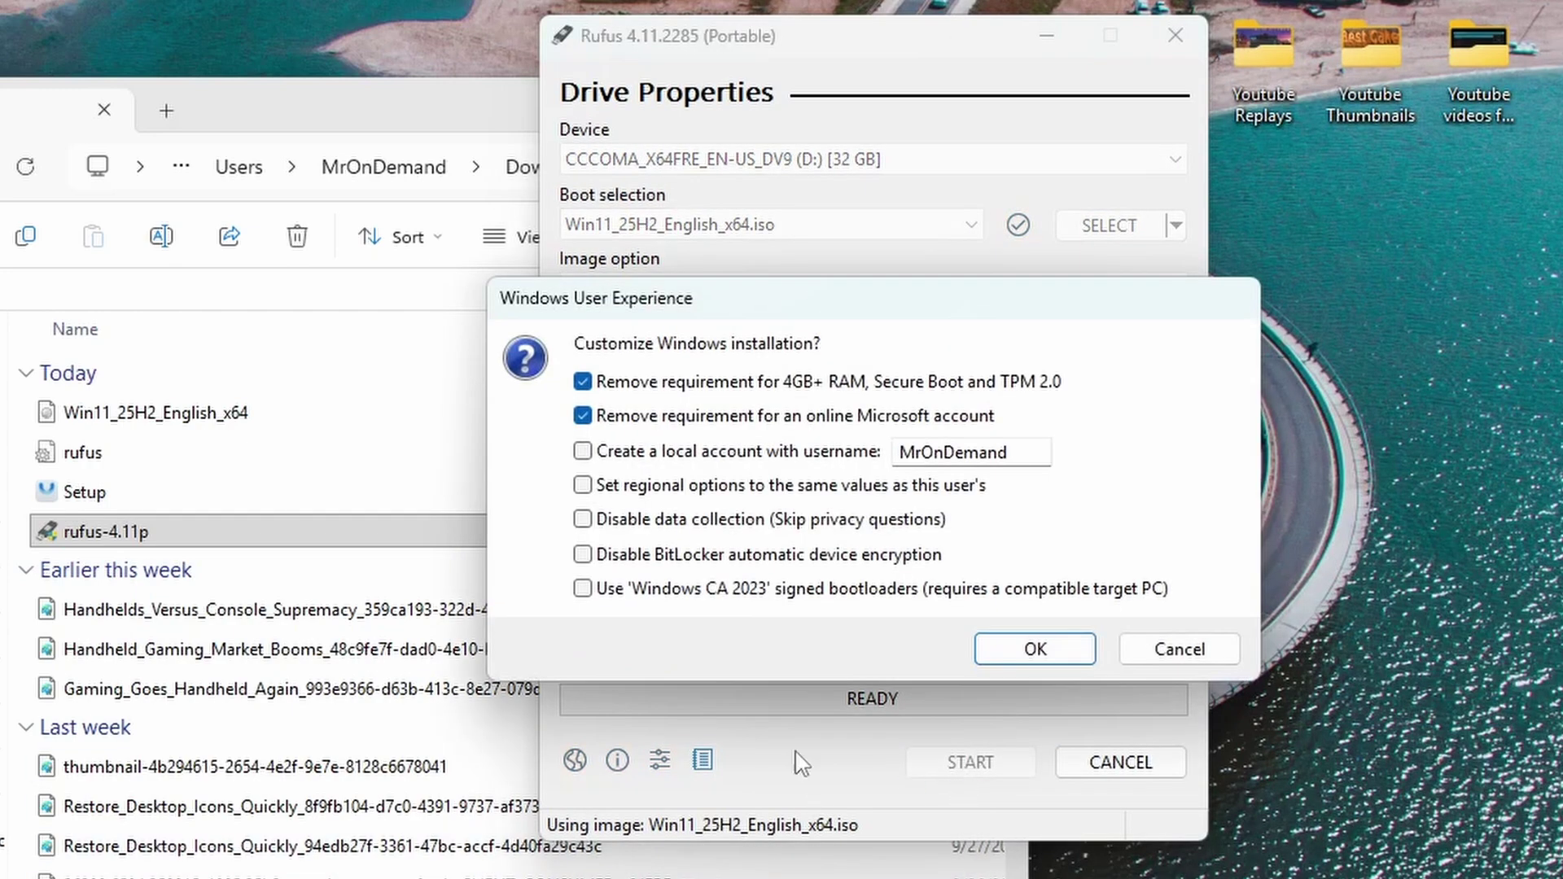
{"action": "left_click", "coordinate": [585, 453]}
{"action": "left_click", "coordinate": [585, 486]}
{"action": "left_click", "coordinate": [585, 520]}
{"action": "left_click", "coordinate": [584, 555]}
{"action": "left_click", "coordinate": [583, 591]}
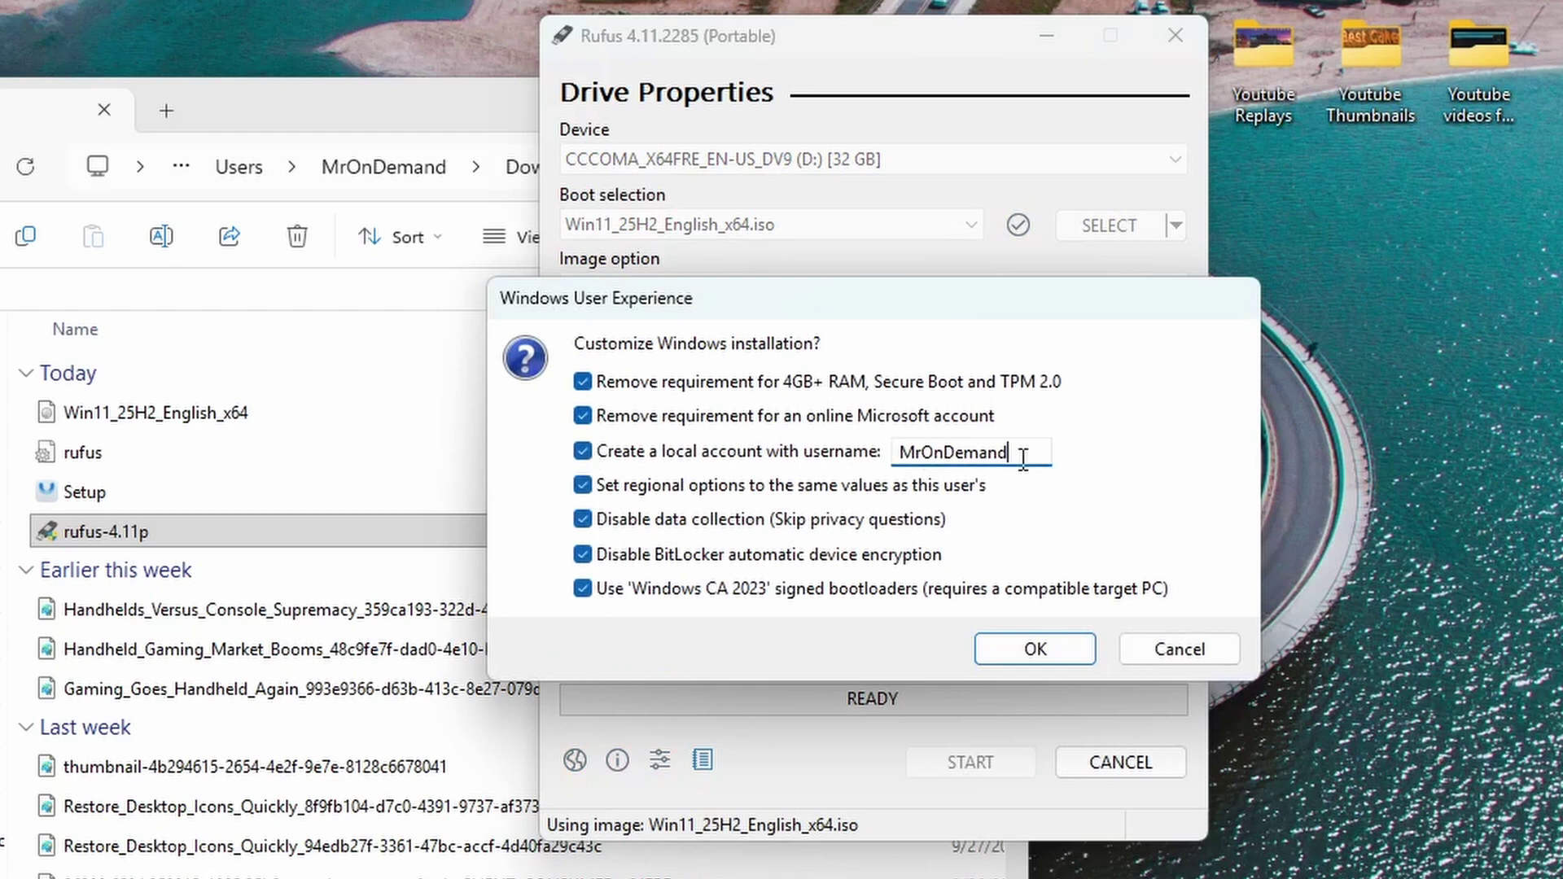
{"action": "key", "text": "BackSpace"}
{"action": "key", "text": "BackSpace"}
{"action": "key", "text": "BackSpace"}
{"action": "key", "text": "BackSpace"}
{"action": "key", "text": "BackSpace"}
{"action": "key", "text": "BackSpace"}
{"action": "key", "text": "BackSpace"}
{"action": "key", "text": "BackSpace"}
{"action": "key", "text": "BackSpace"}
{"action": "left_click", "coordinate": [1033, 648]}
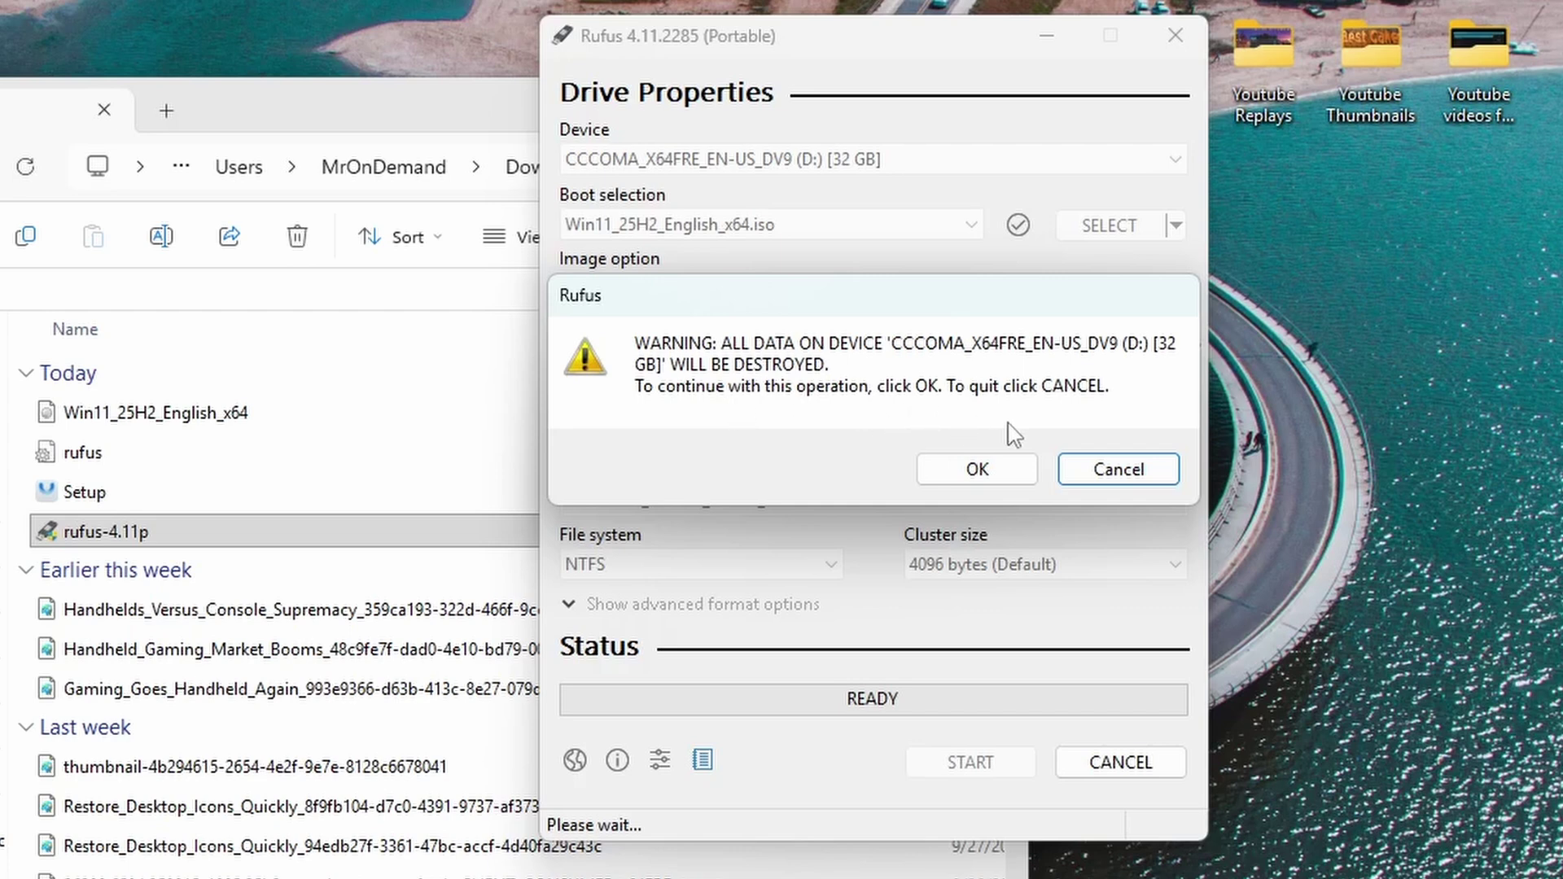
Step: Accept erasing the USB drive so Rufus writes the 25H2 image, then move Rufus aside
{"action": "left_click", "coordinate": [989, 466]}
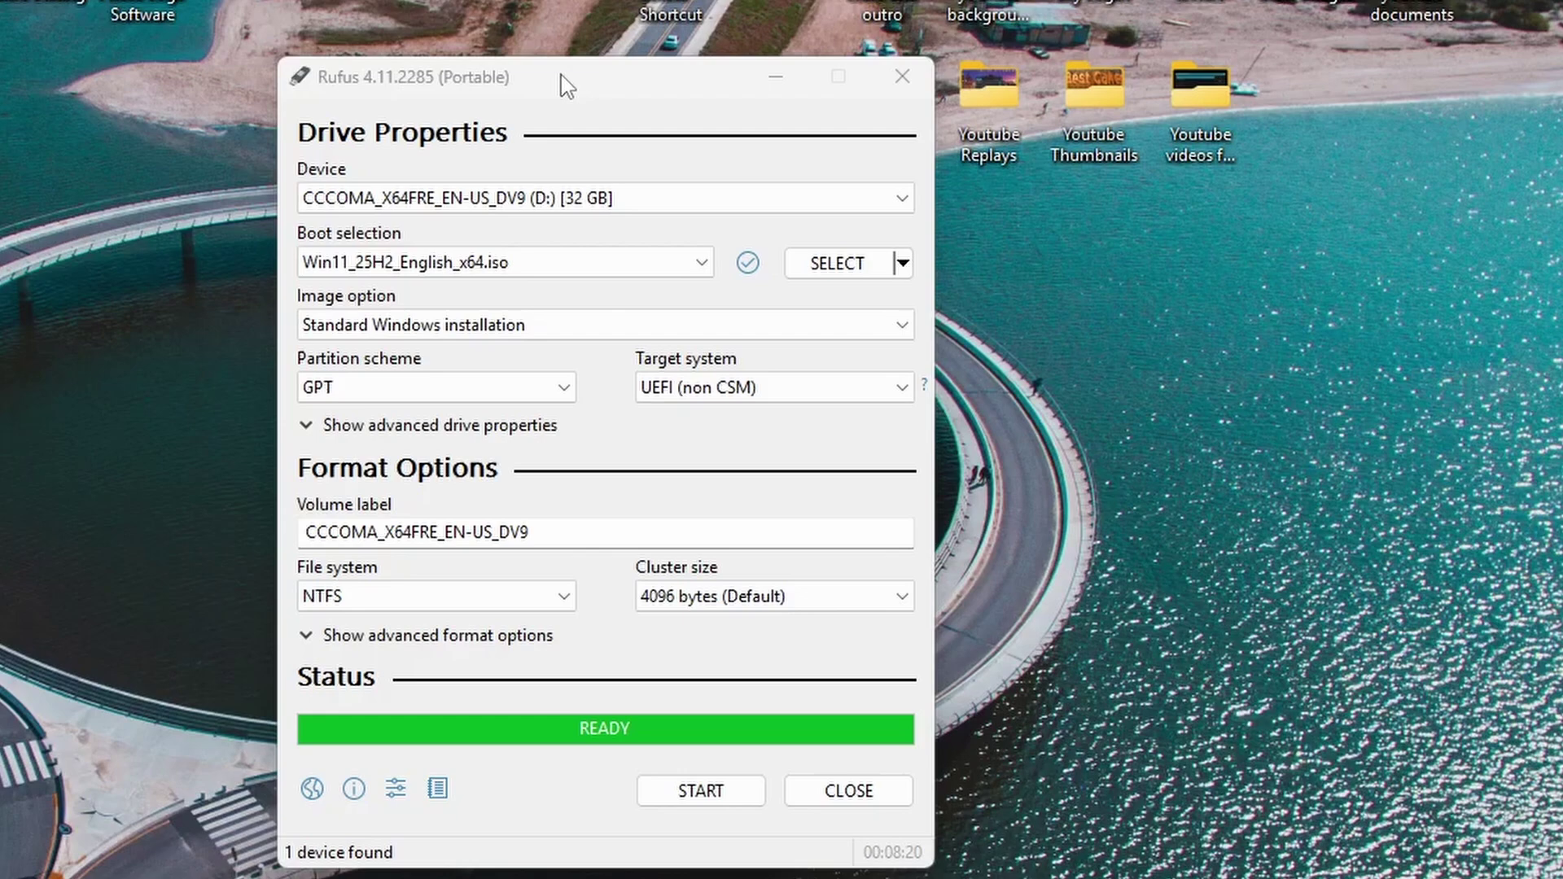
{"action": "left_click_drag", "start_coordinate": [567, 85], "coordinate": [26, 95]}
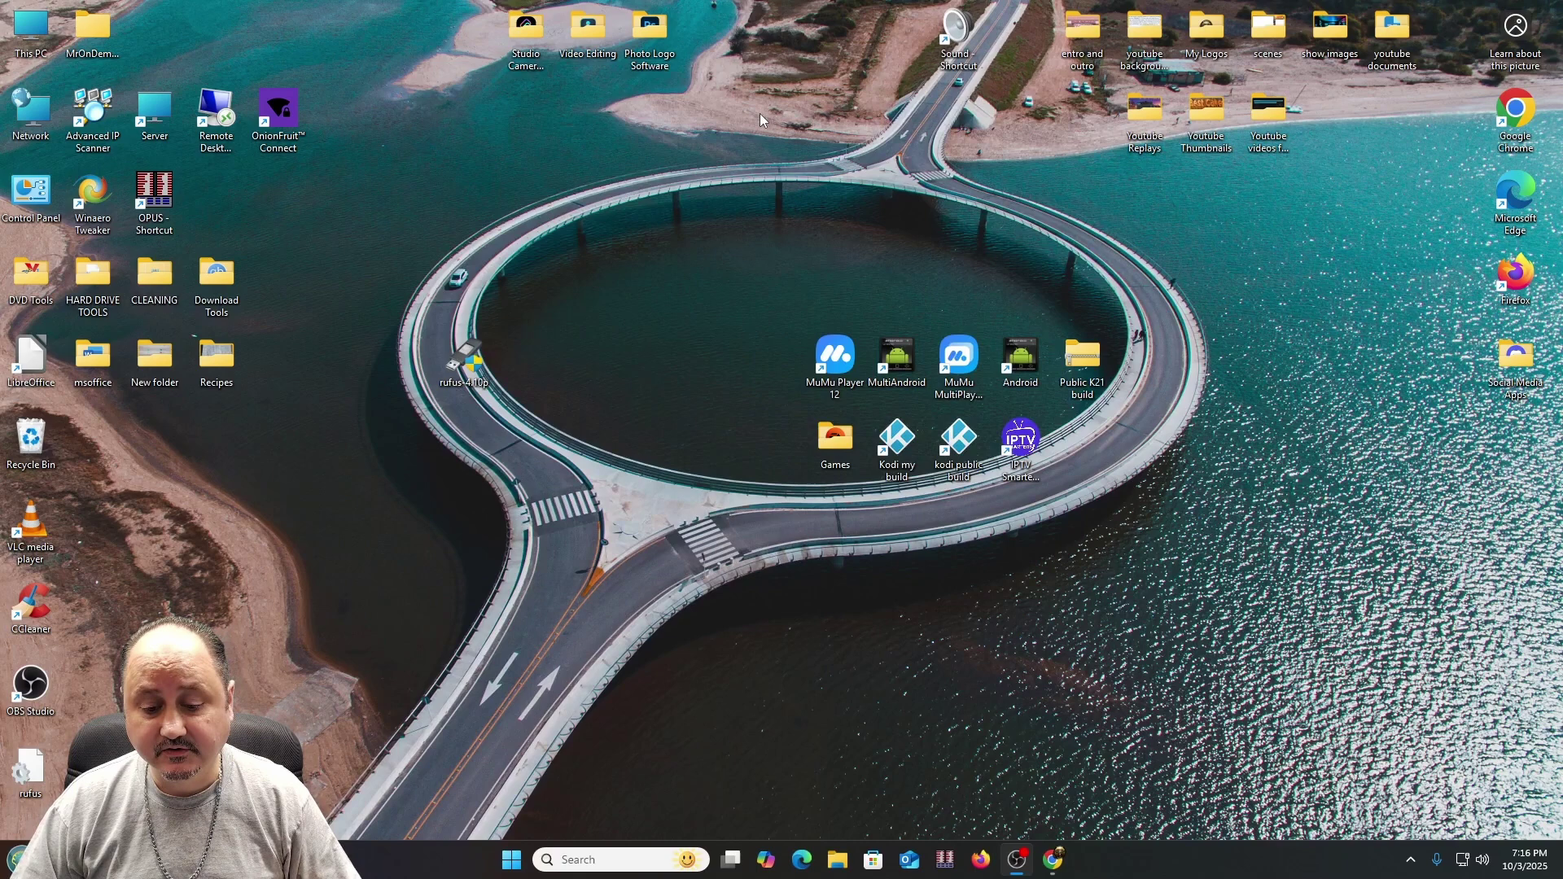
Step: Browse This PC to the USB drive CCCOMA_X64FRE_EN-US_DV9 (D:) and select its setup file
{"action": "left_click", "coordinate": [839, 860]}
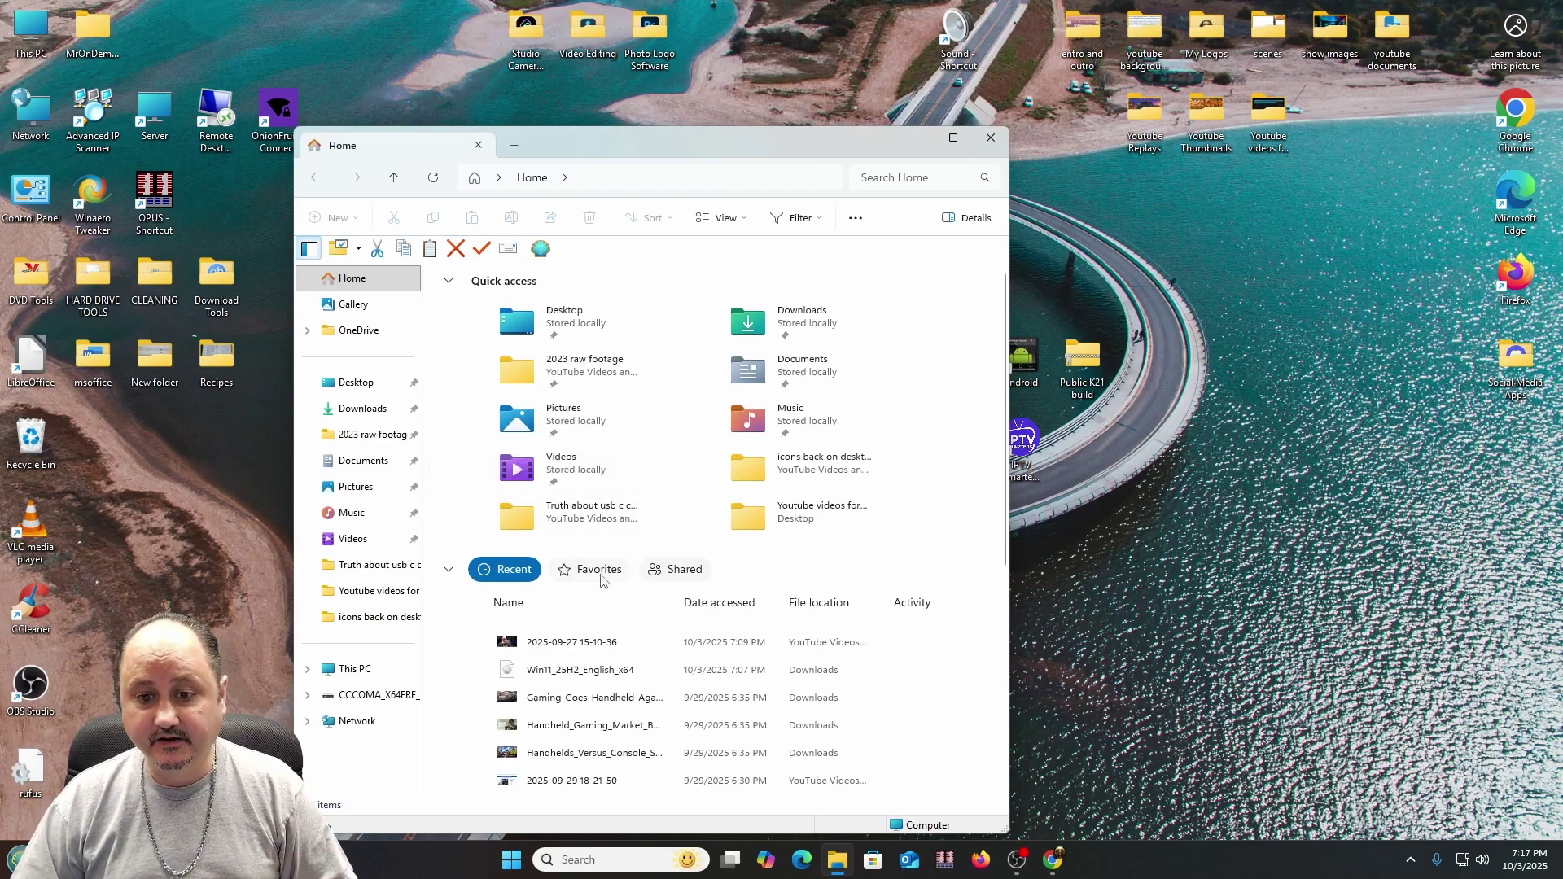
{"action": "scroll", "coordinate": [602, 580], "scroll_direction": "down", "scroll_amount": 5}
{"action": "scroll", "coordinate": [603, 579], "scroll_direction": "up", "scroll_amount": 5}
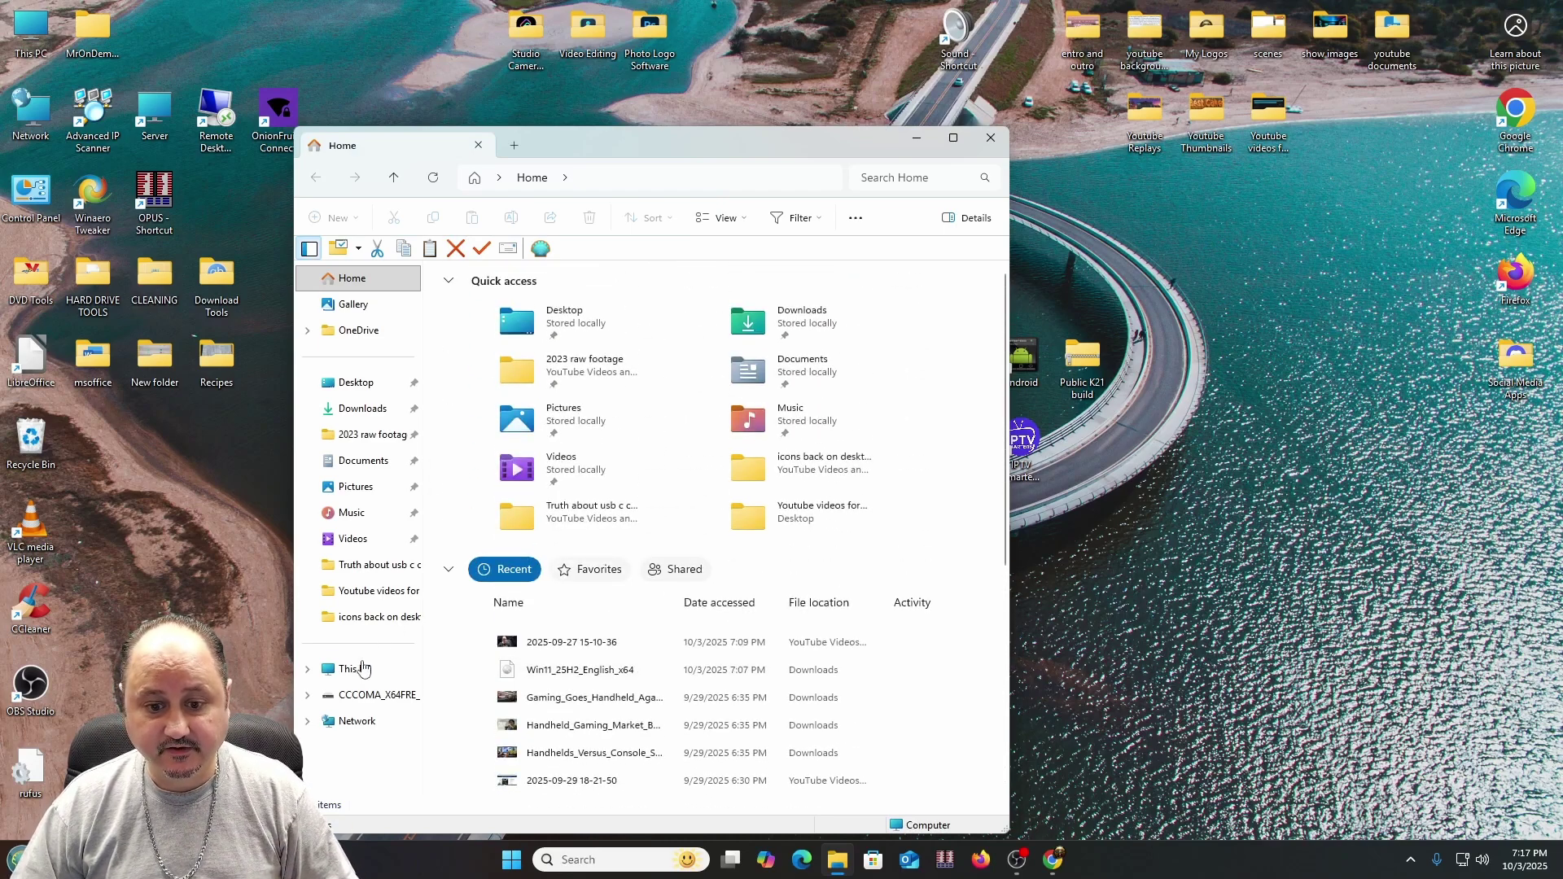
{"action": "left_click", "coordinate": [332, 678]}
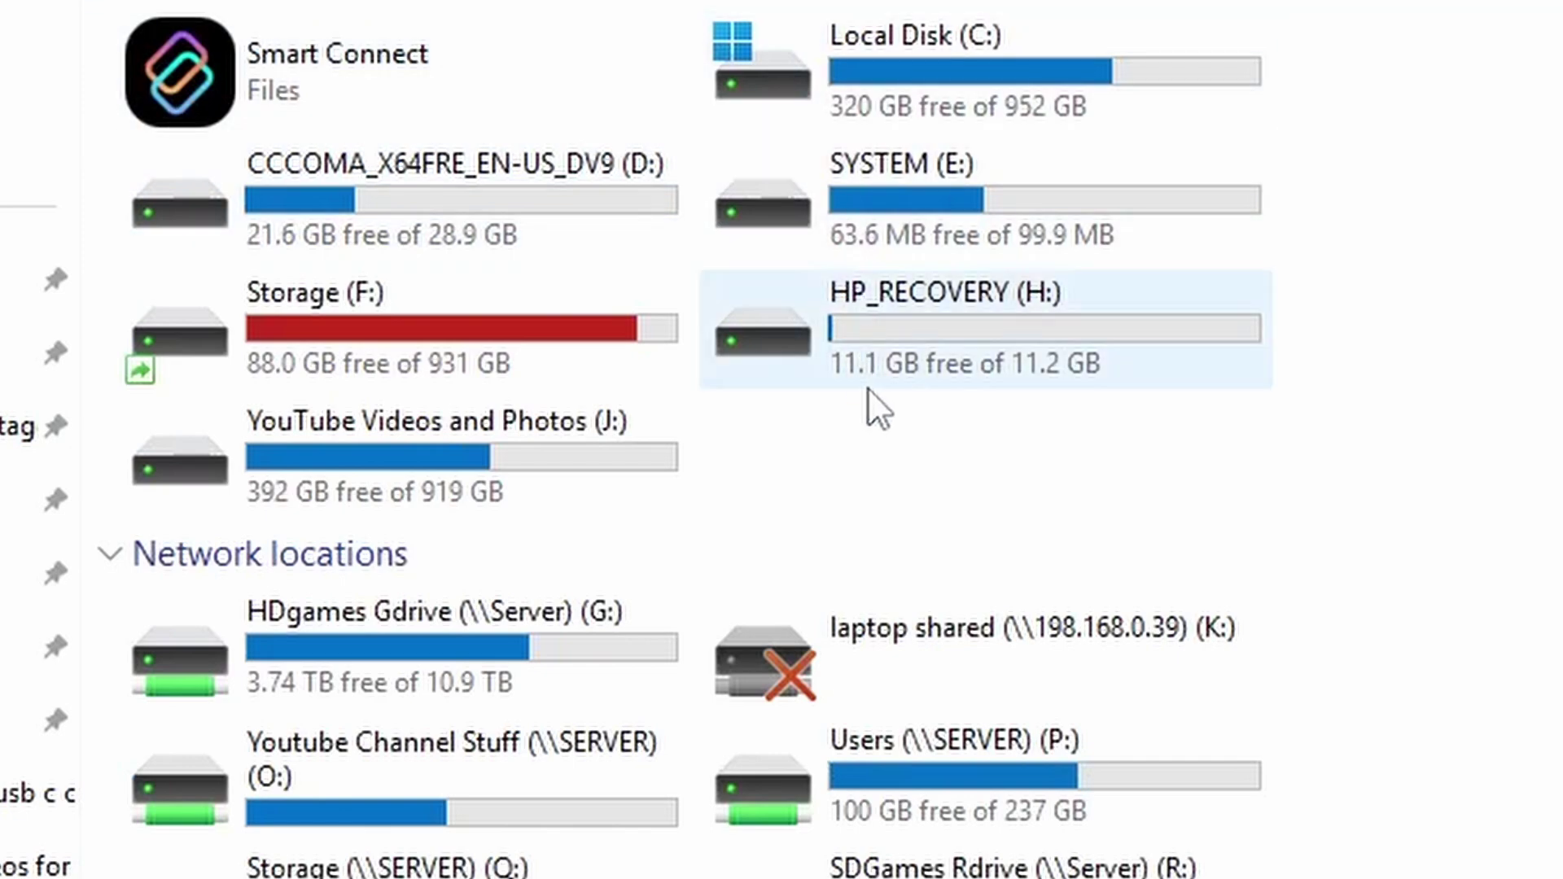
{"action": "left_click", "coordinate": [308, 171]}
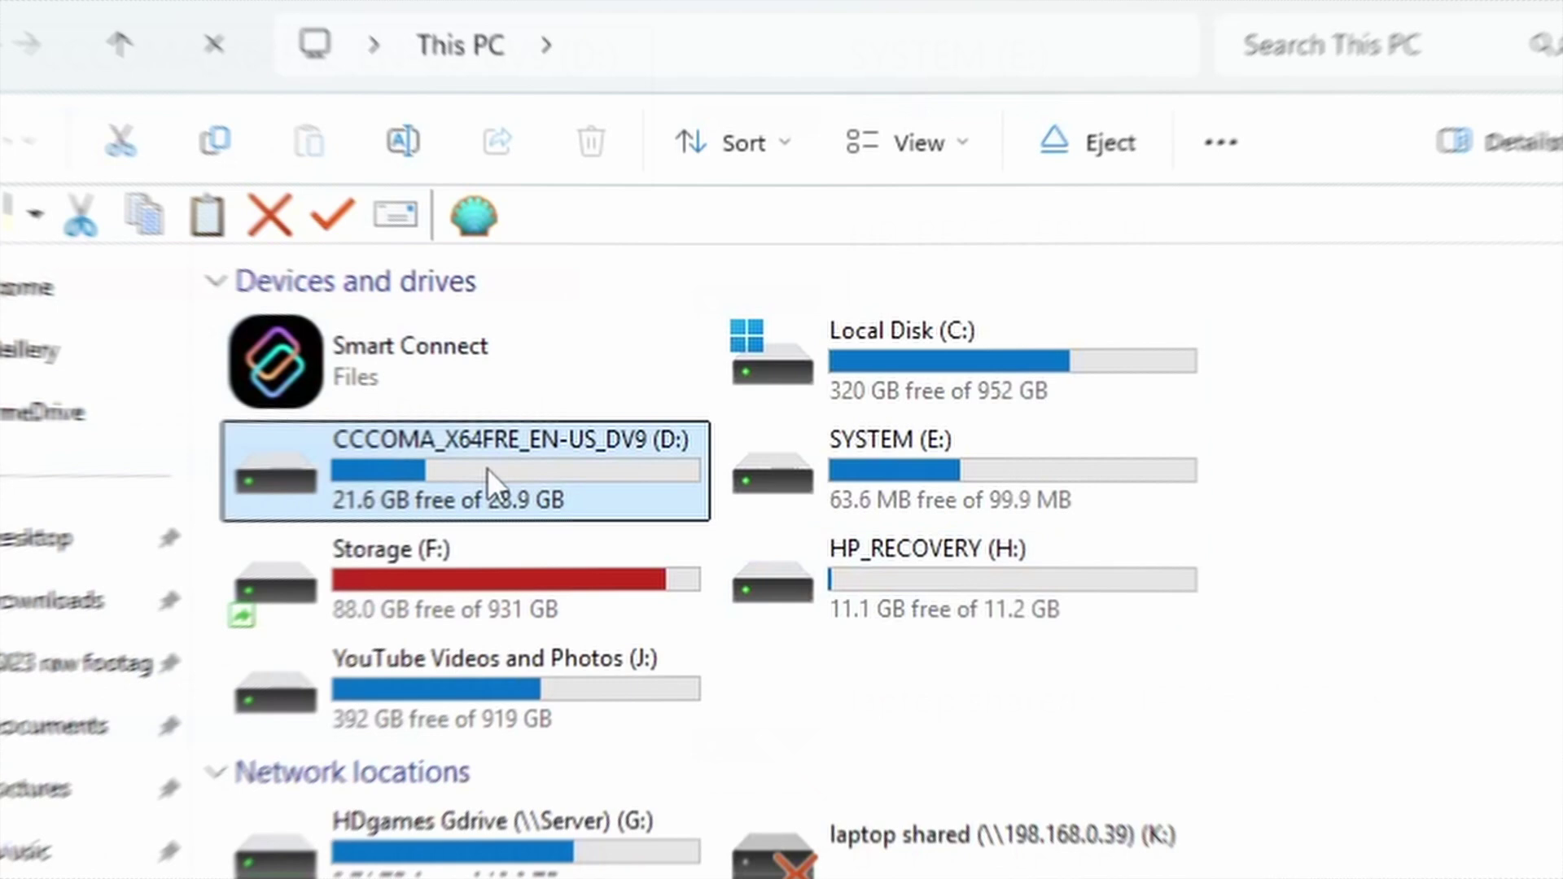
{"action": "double_click", "coordinate": [487, 471]}
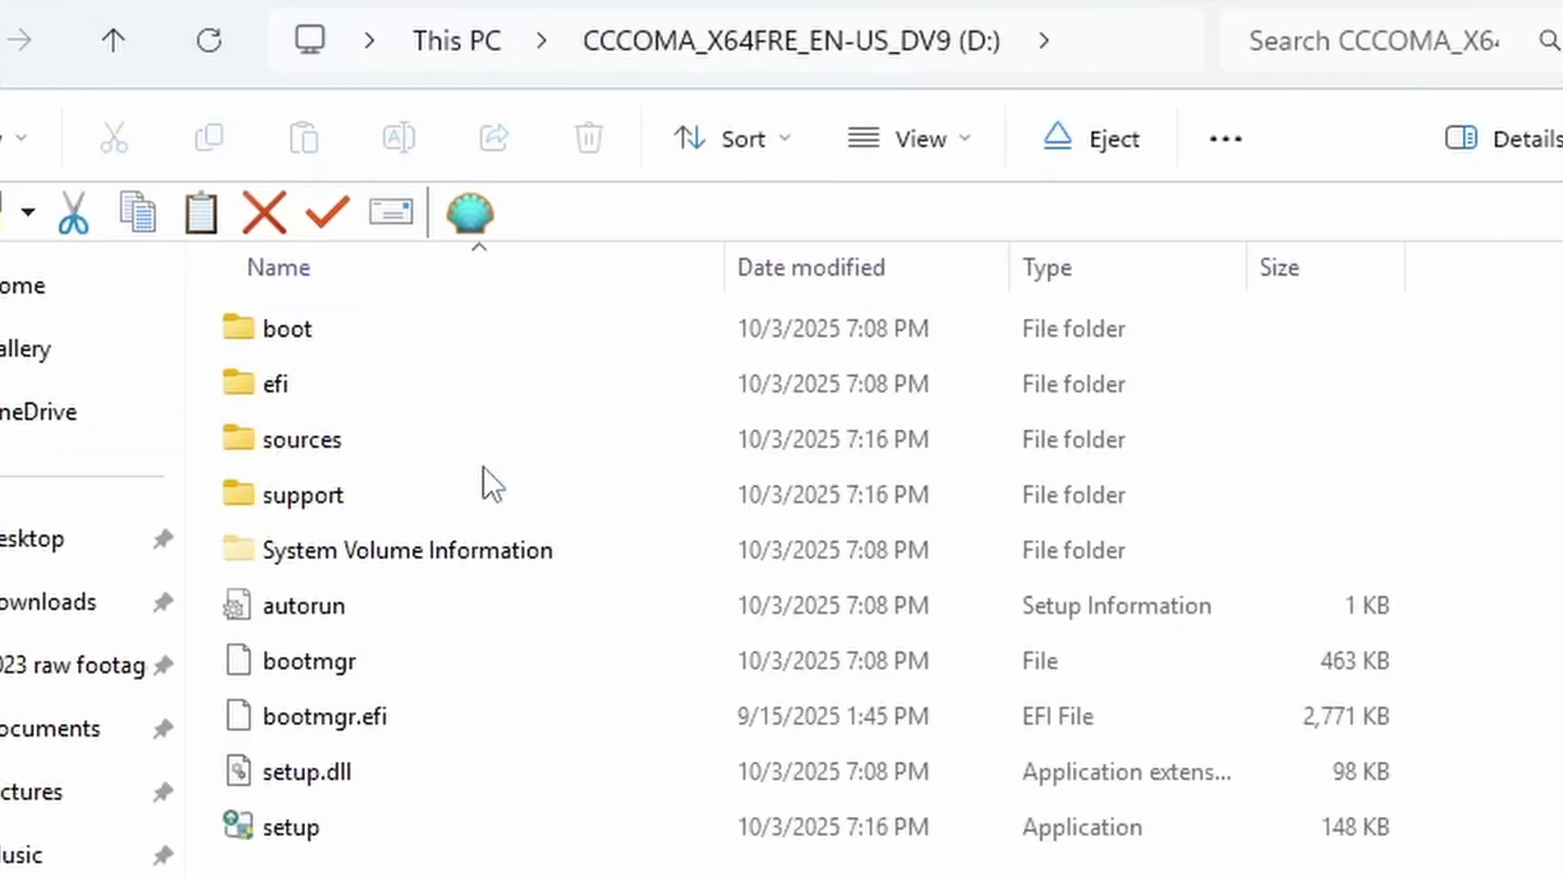
{"action": "left_click", "coordinate": [244, 833]}
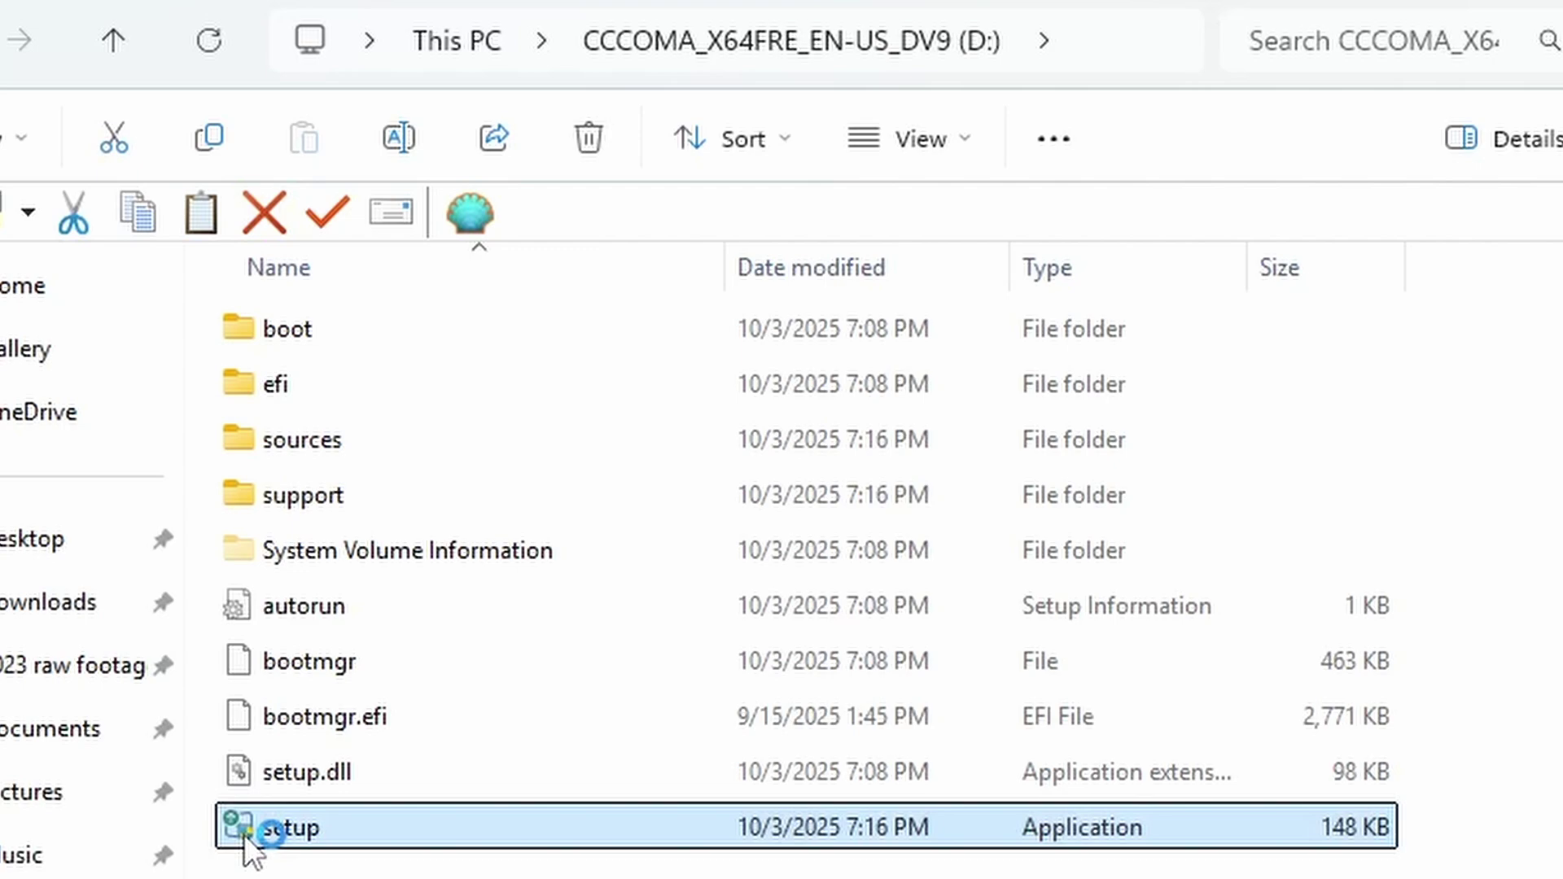
Step: Run setup from the D: drive and continue past the Install Windows 11 page
{"action": "double_click", "coordinate": [243, 833]}
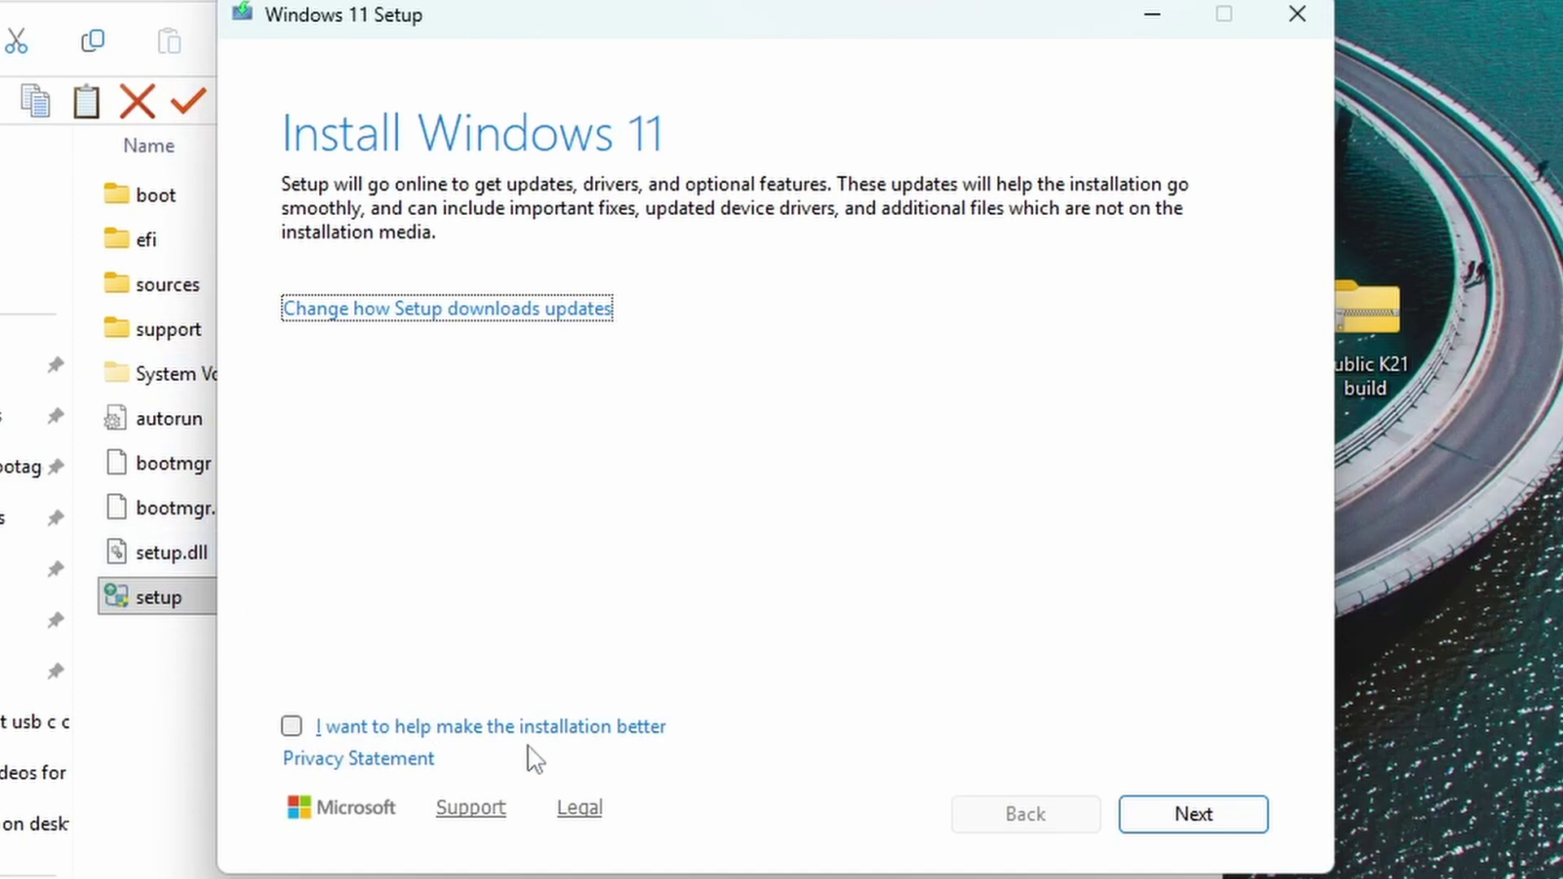
{"action": "left_click", "coordinate": [1193, 822]}
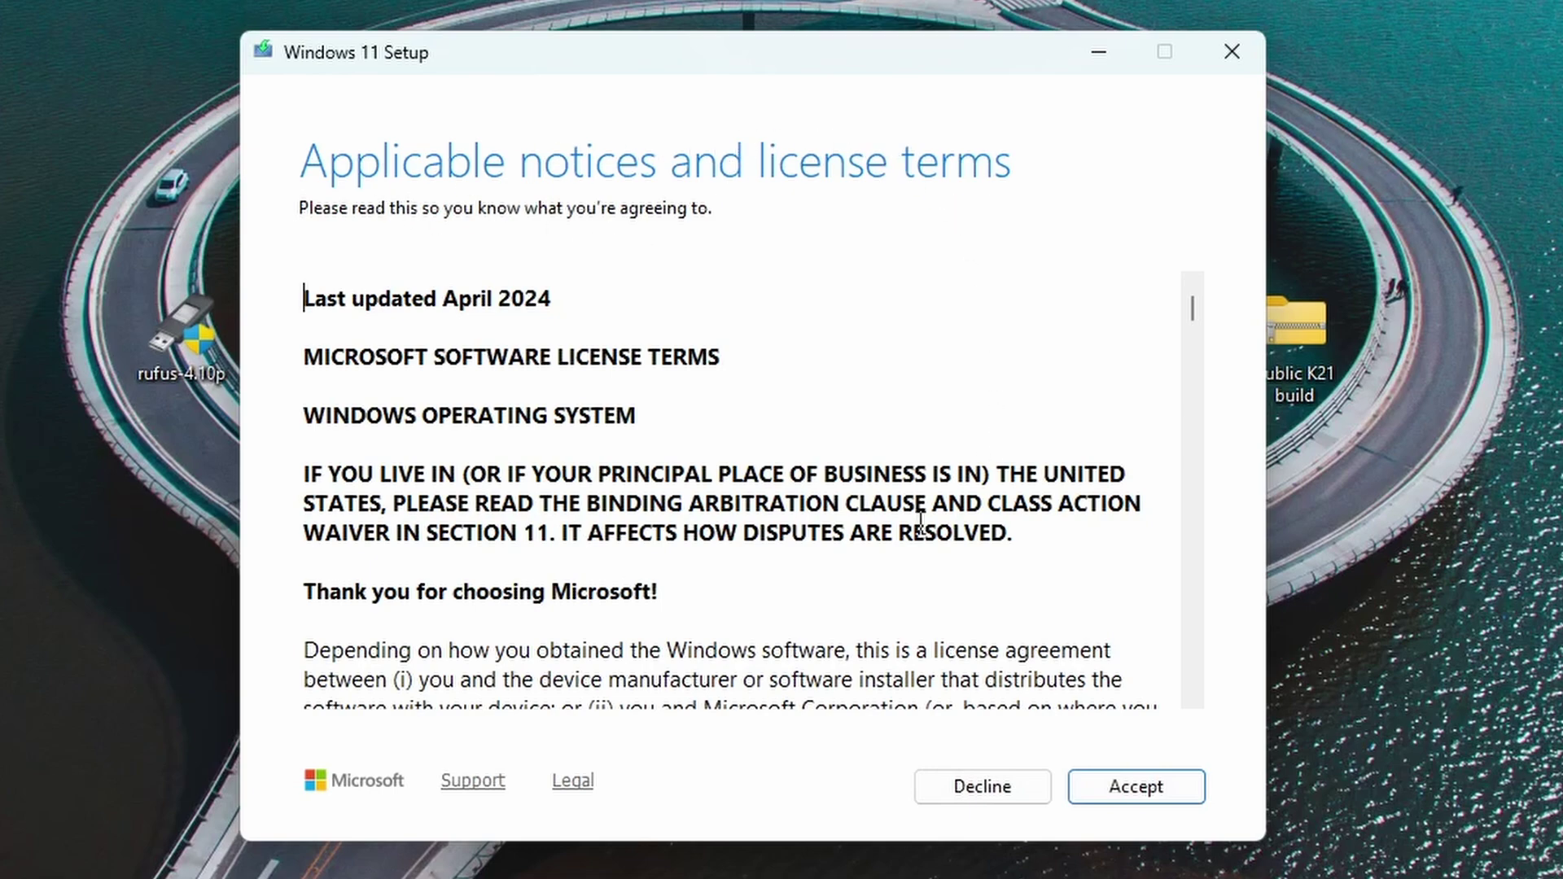
Step: Scroll through the Windows 11 license terms and accept them
{"action": "left_click_drag", "start_coordinate": [1188, 324], "coordinate": [1221, 785]}
{"action": "left_click_drag", "start_coordinate": [1193, 334], "coordinate": [1201, 687]}
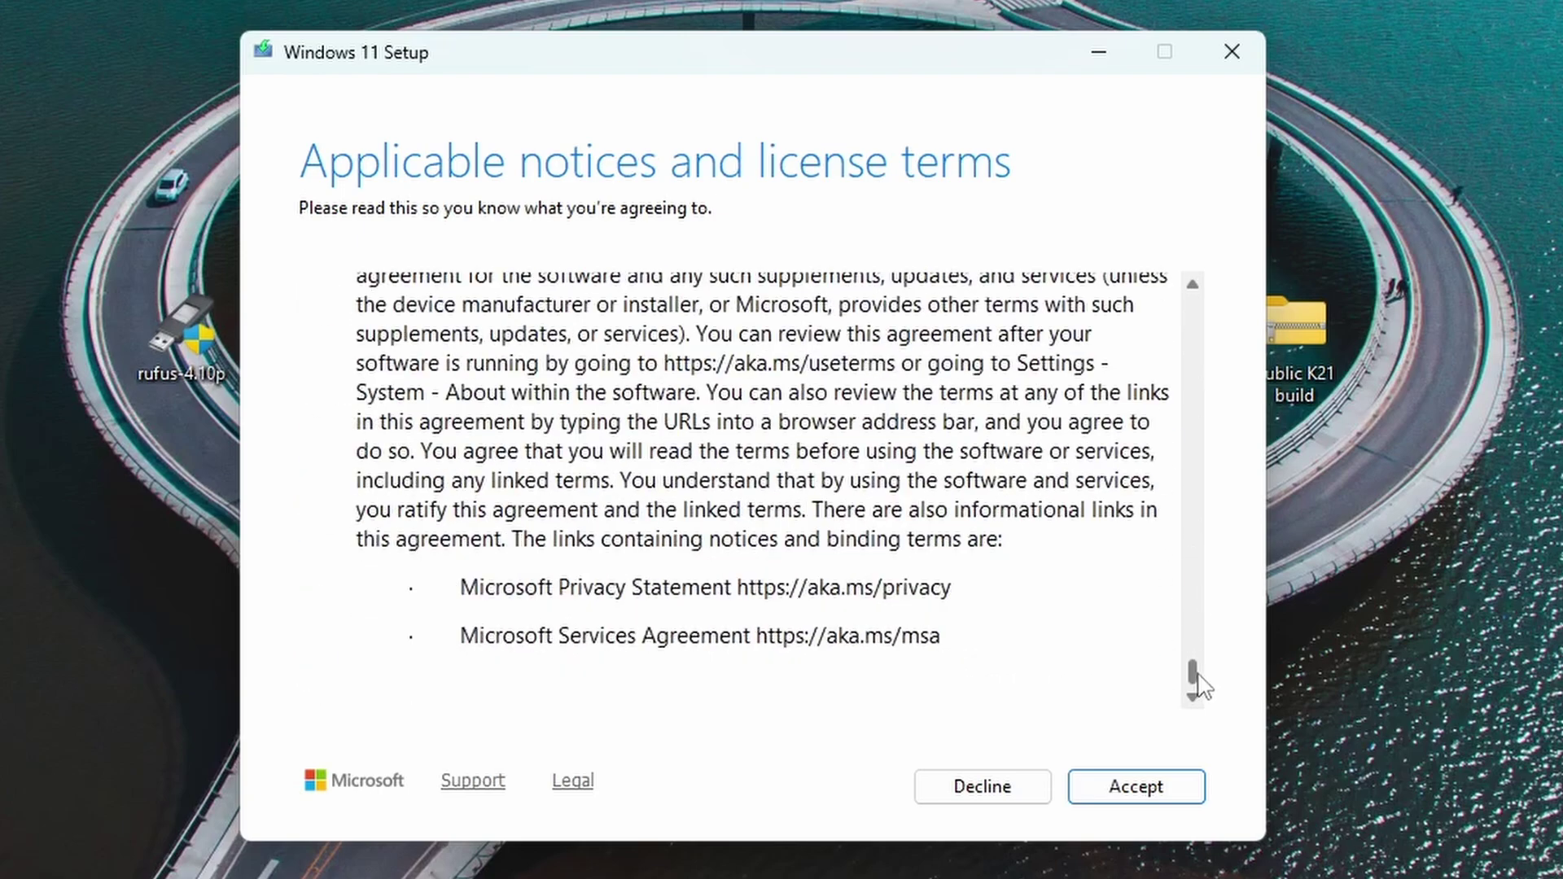
{"action": "left_click", "coordinate": [1128, 791]}
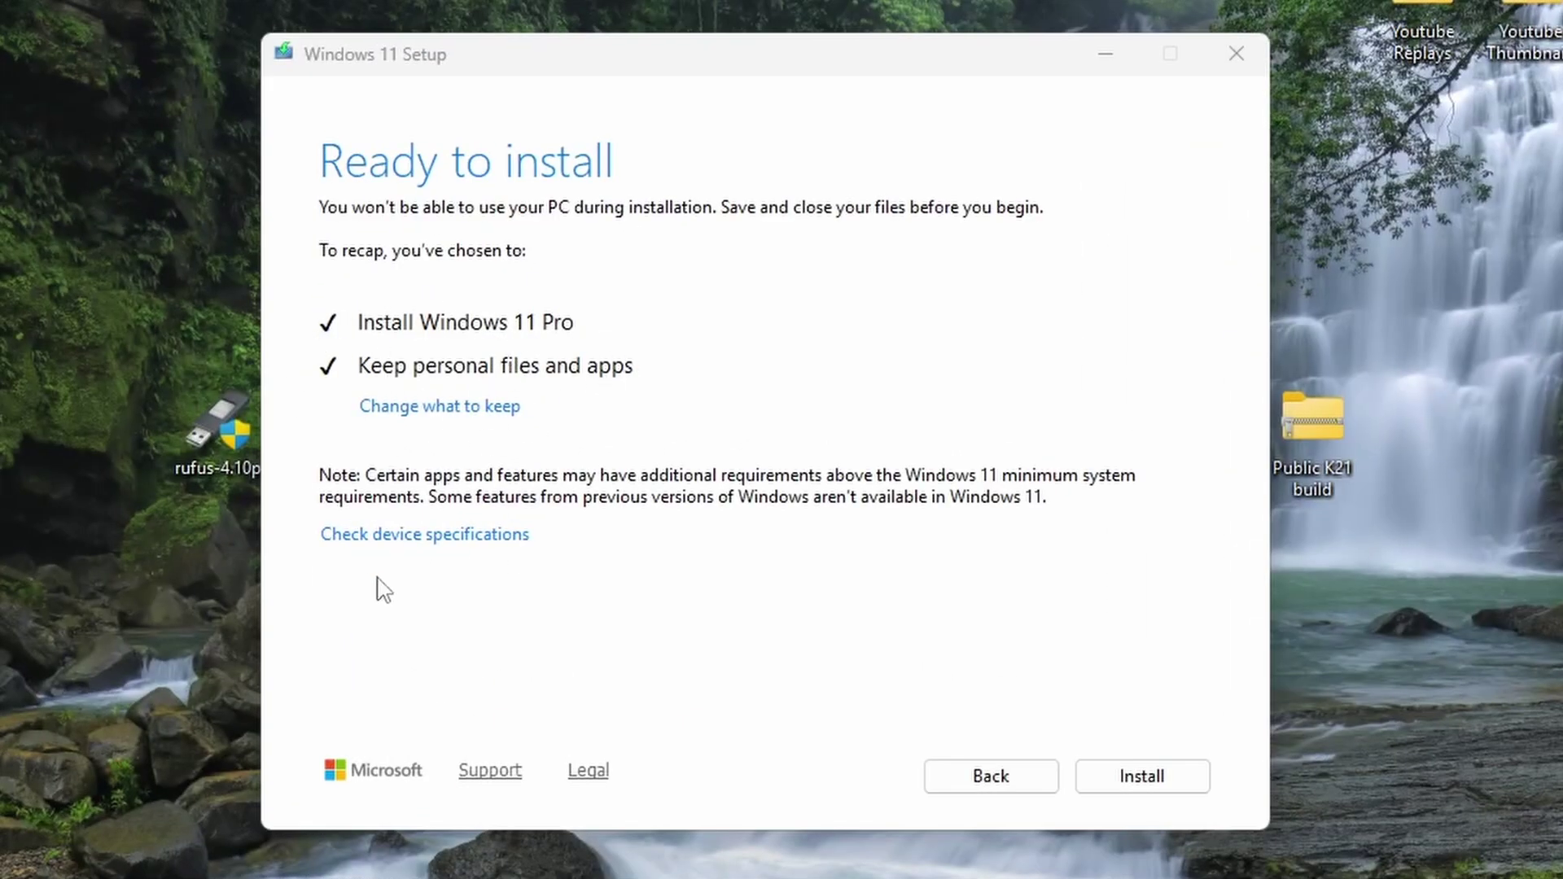
Step: Install the upgrade, confirm About shows Windows 11 Pro 25H2 build 26200.6584, then view activation
{"action": "left_click", "coordinate": [1091, 795]}
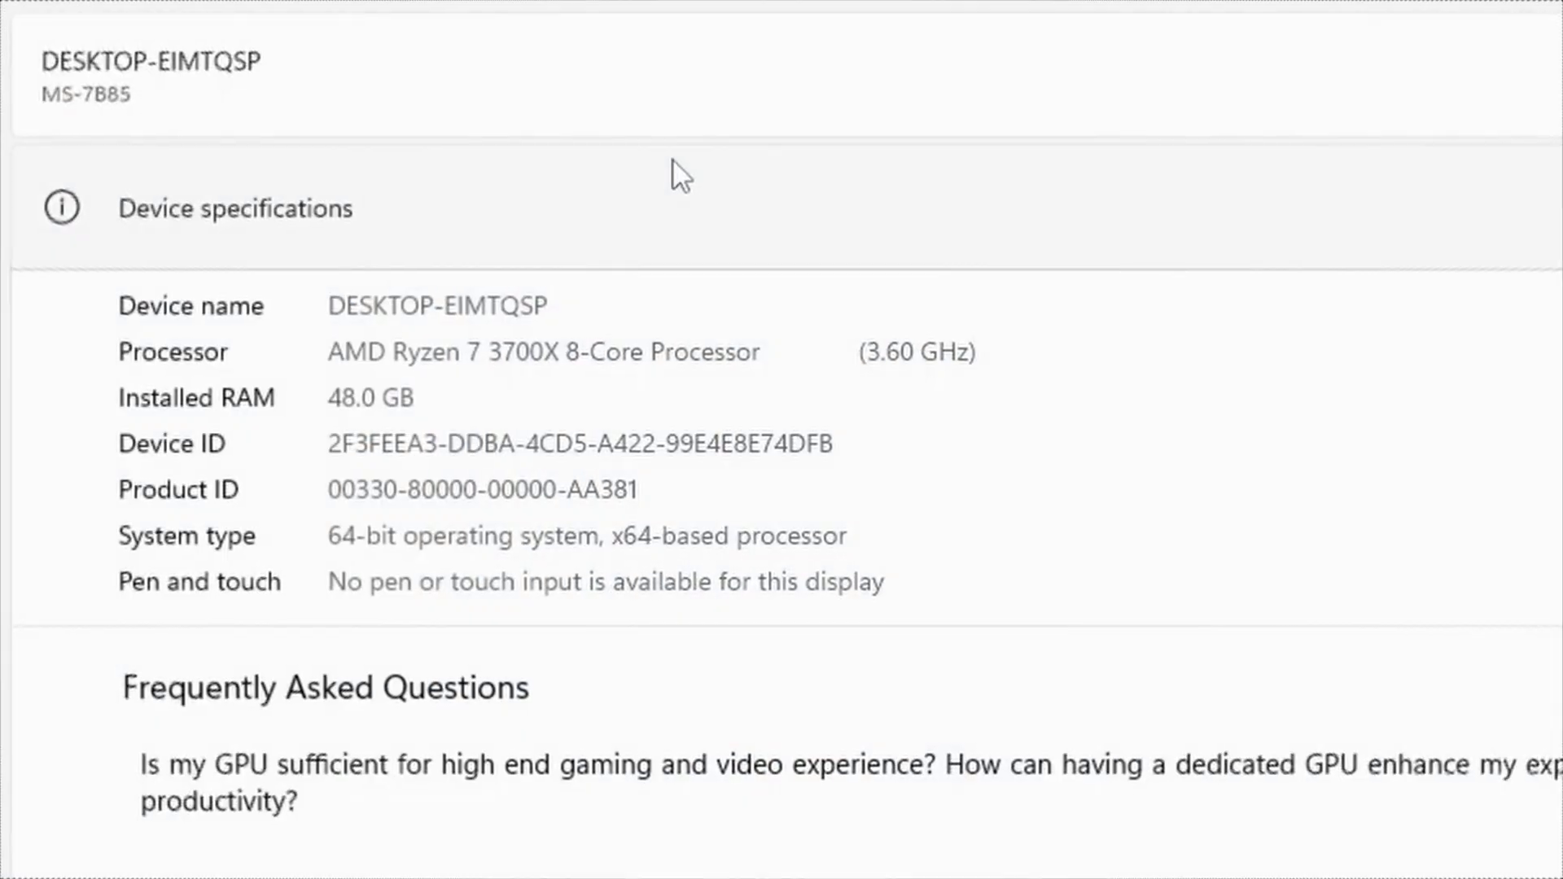
{"action": "scroll", "coordinate": [1096, 544], "scroll_direction": "down", "scroll_amount": 5}
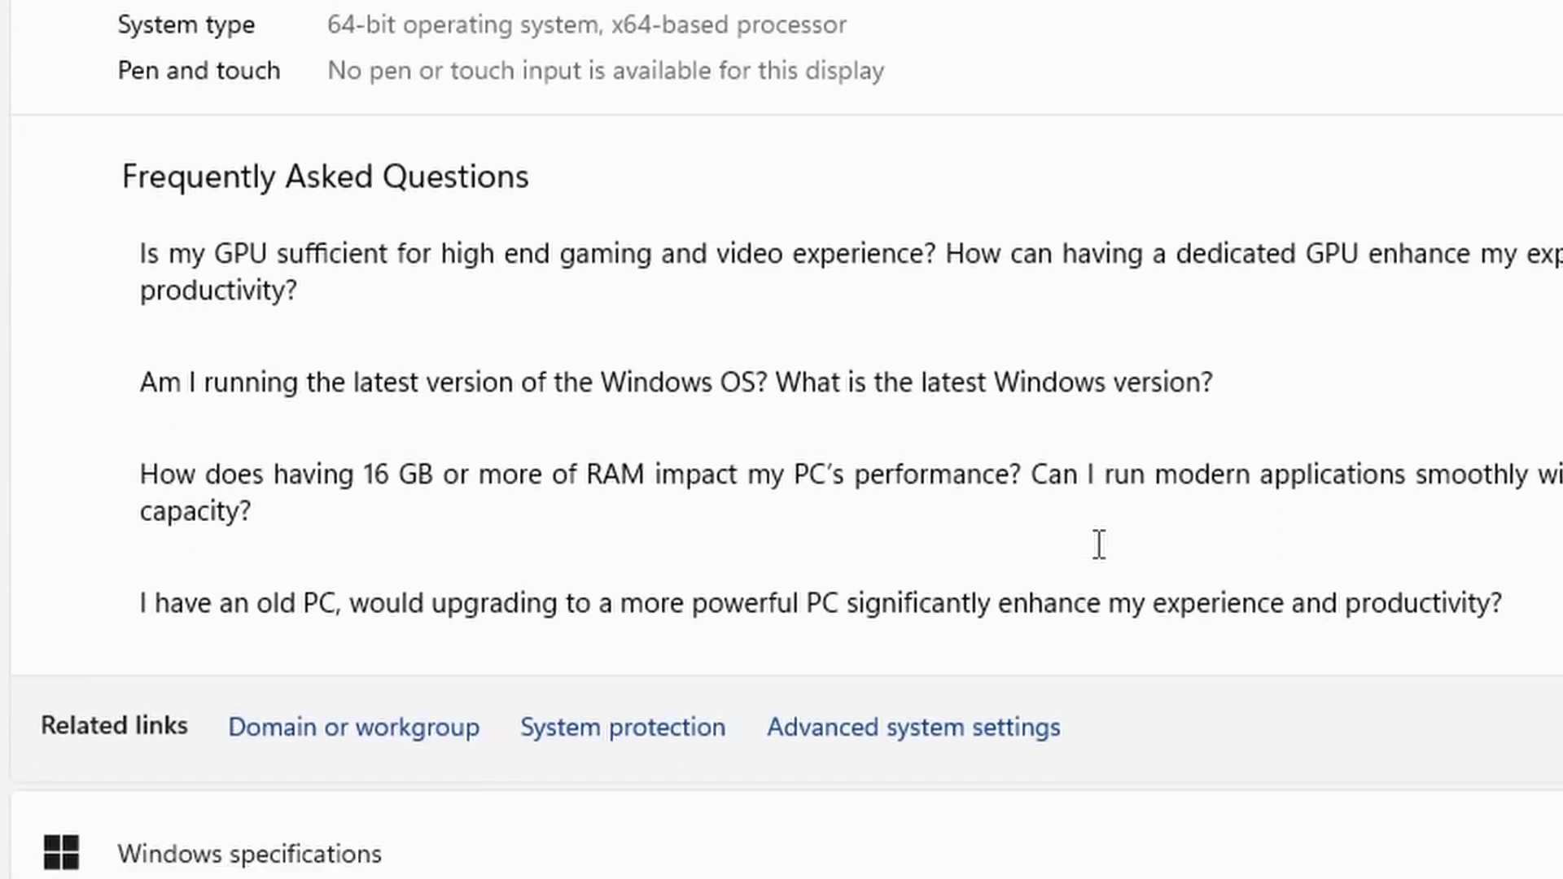
{"action": "scroll", "coordinate": [1096, 544], "scroll_direction": "down", "scroll_amount": 7}
{"action": "left_click_drag", "start_coordinate": [391, 231], "coordinate": [755, 328]}
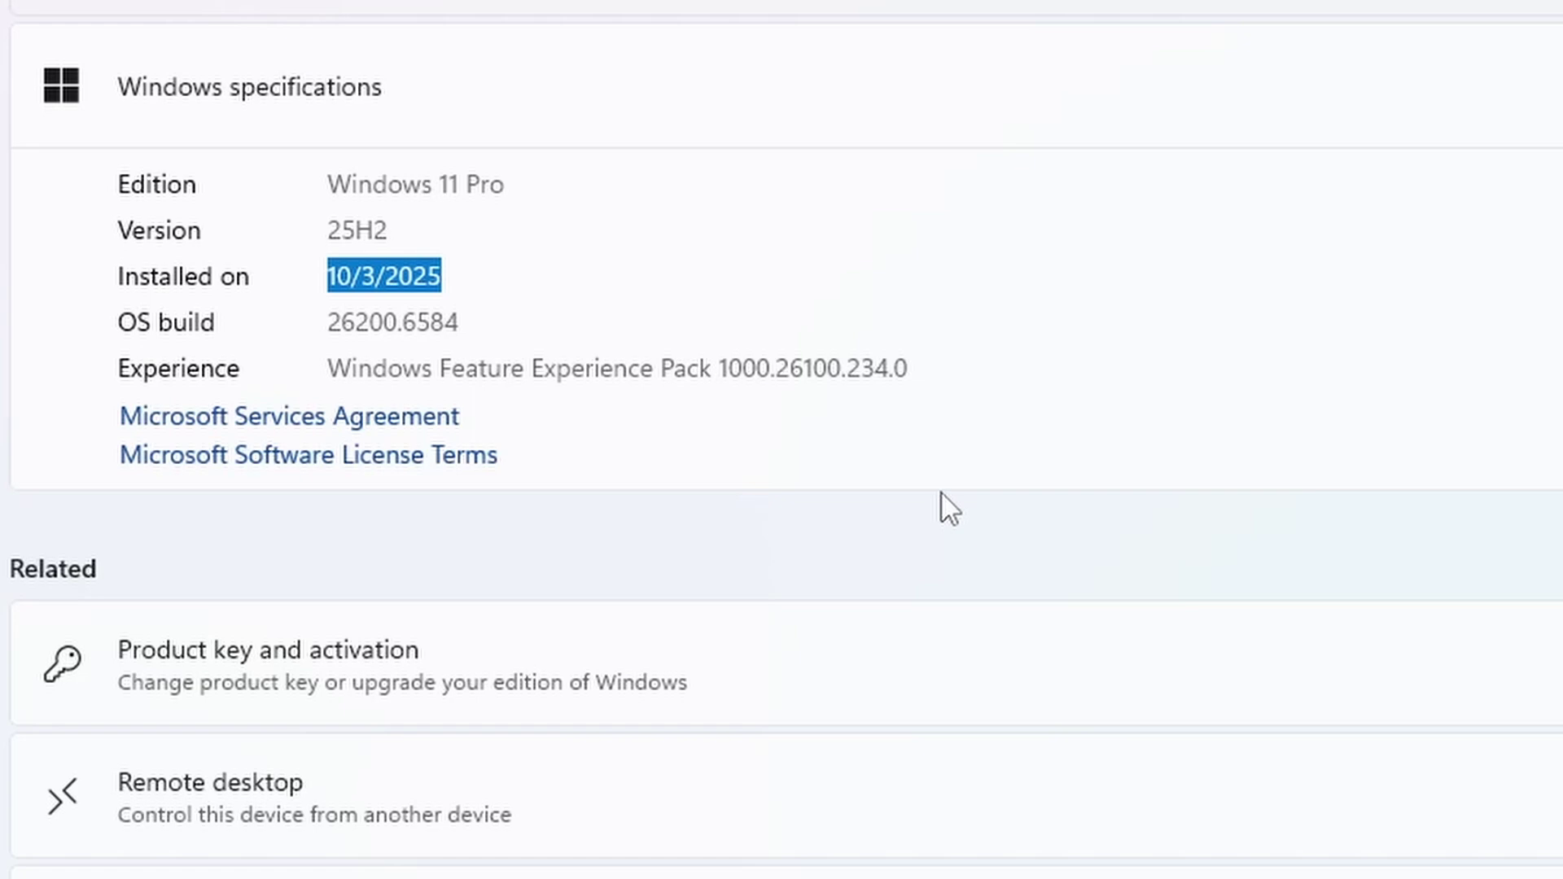
{"action": "scroll", "coordinate": [943, 494], "scroll_direction": "down", "scroll_amount": 4}
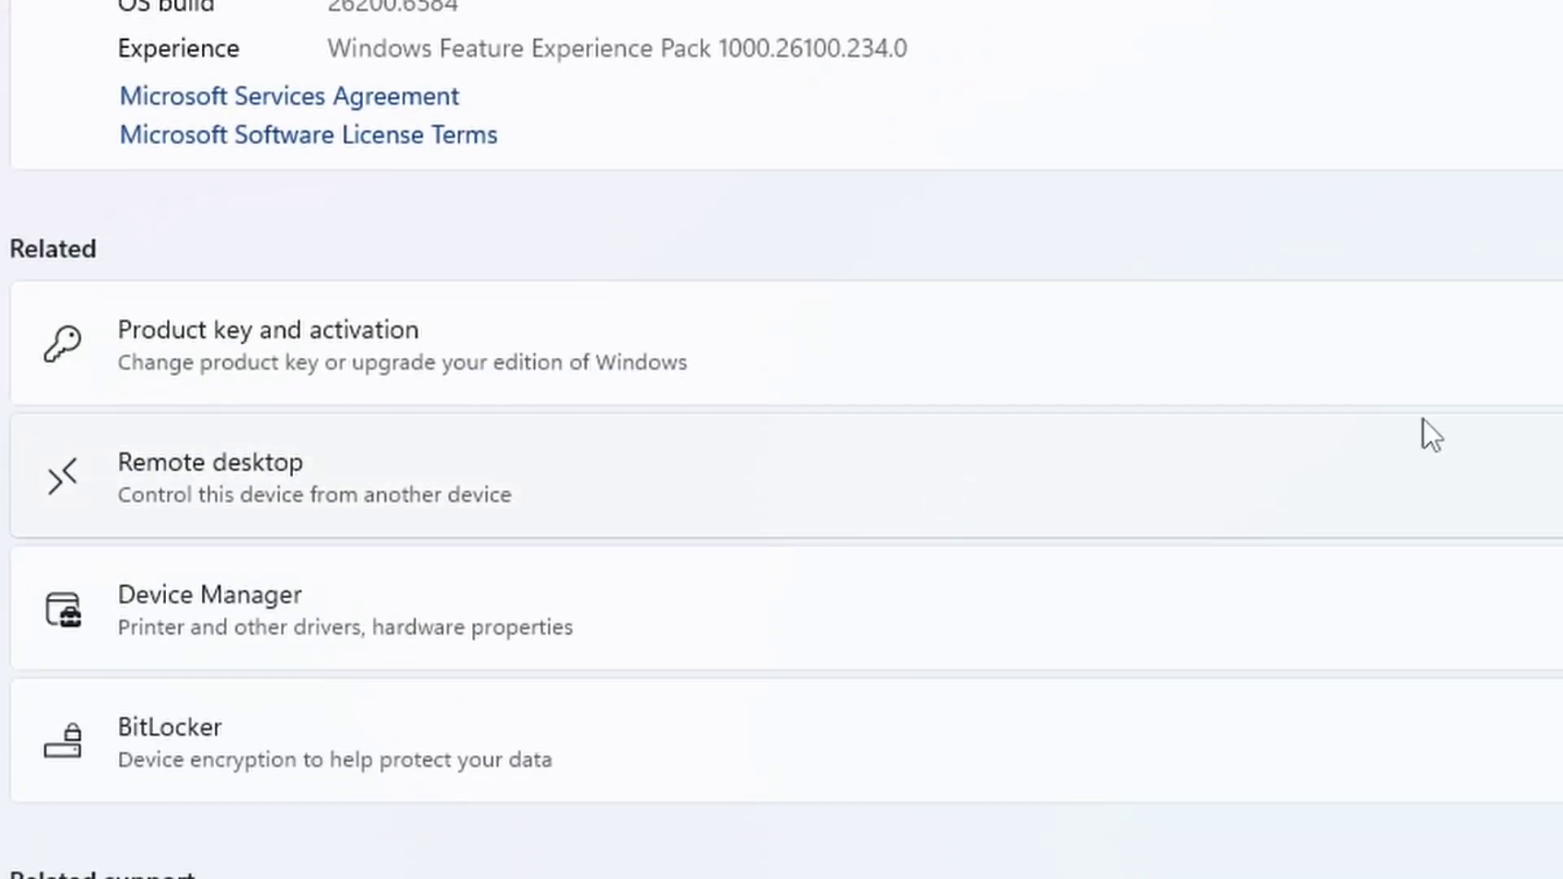
{"action": "left_click", "coordinate": [1547, 342]}
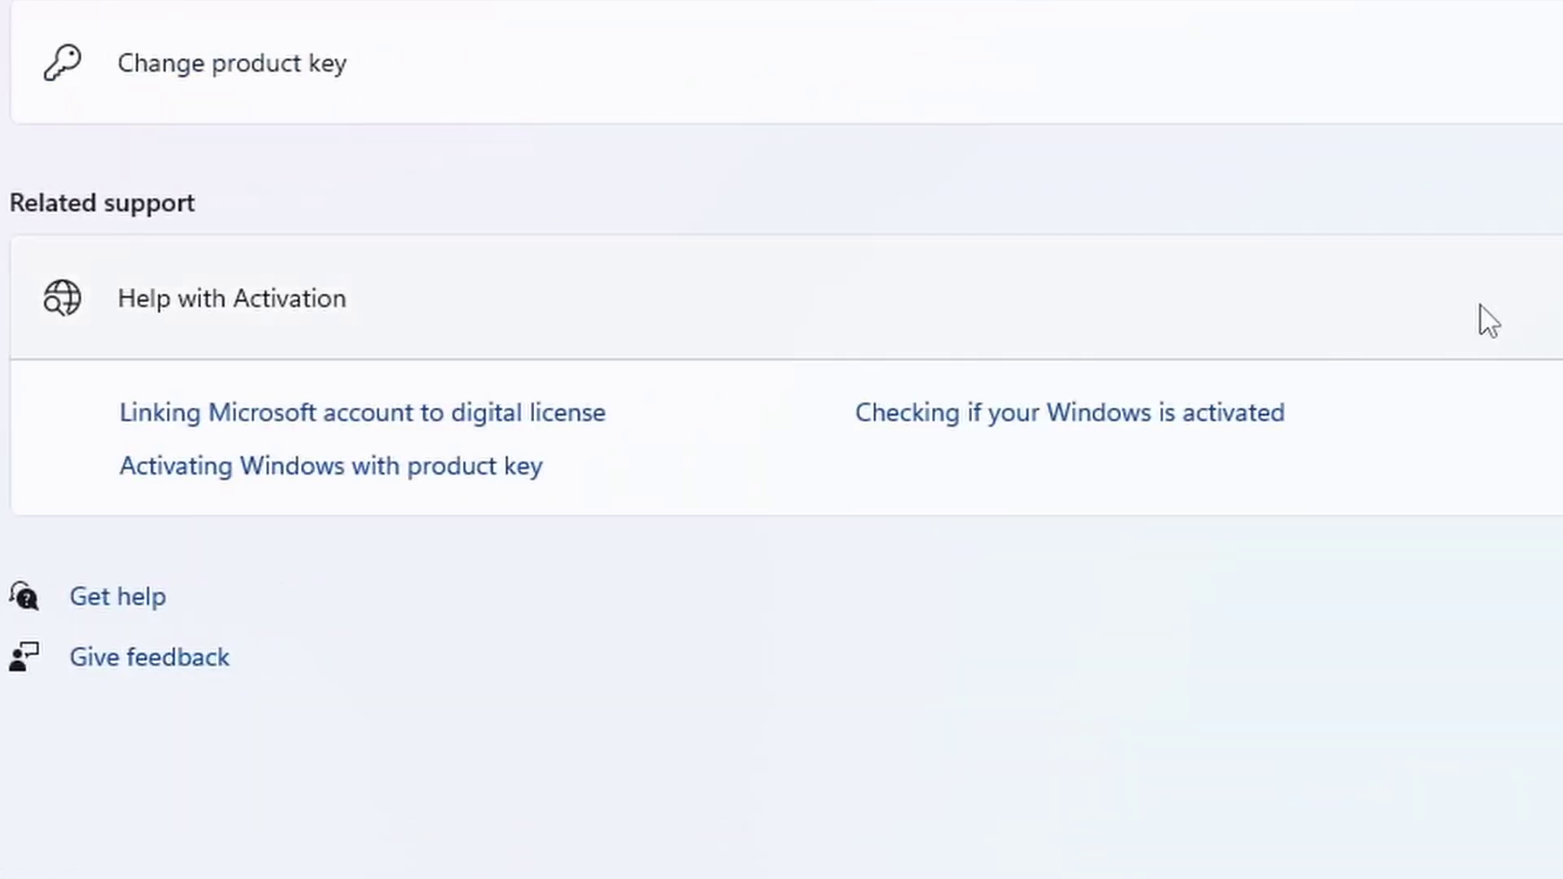